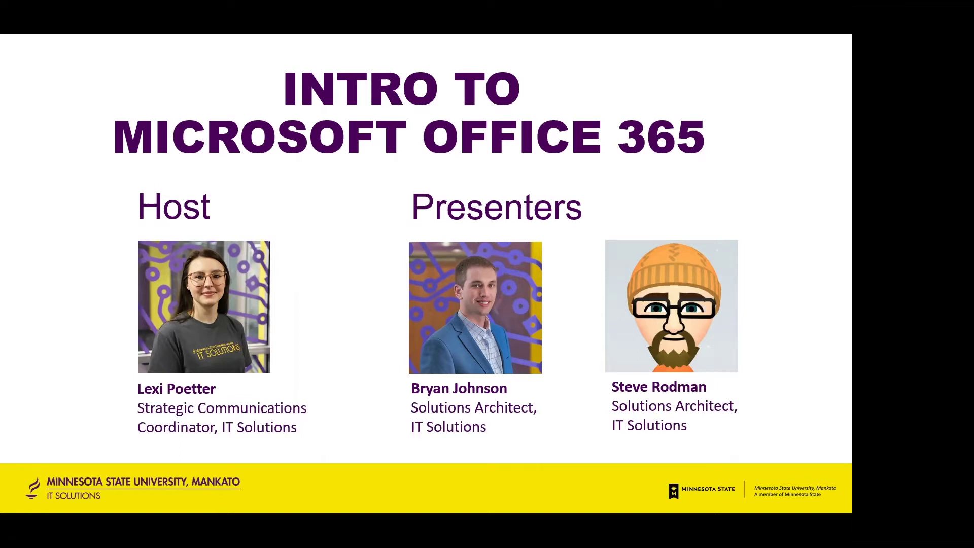
Step: Leave the Intro to Microsoft Office 365 slideshow and bring the Chrome new tab forward
{"action": "key", "text": "alt+Tab"}
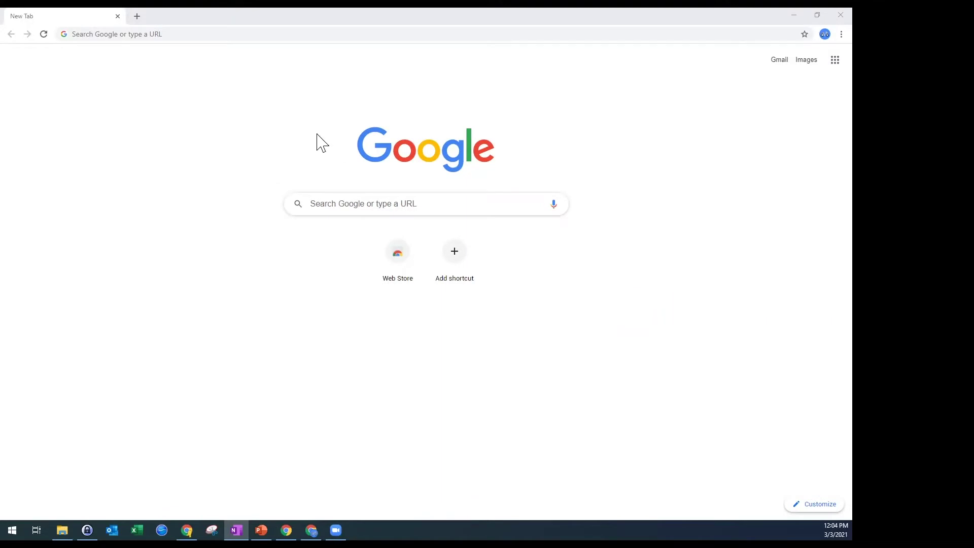
Step: Run a Google search for 'mavmail' from the Chrome address bar
{"action": "left_click", "coordinate": [107, 36]}
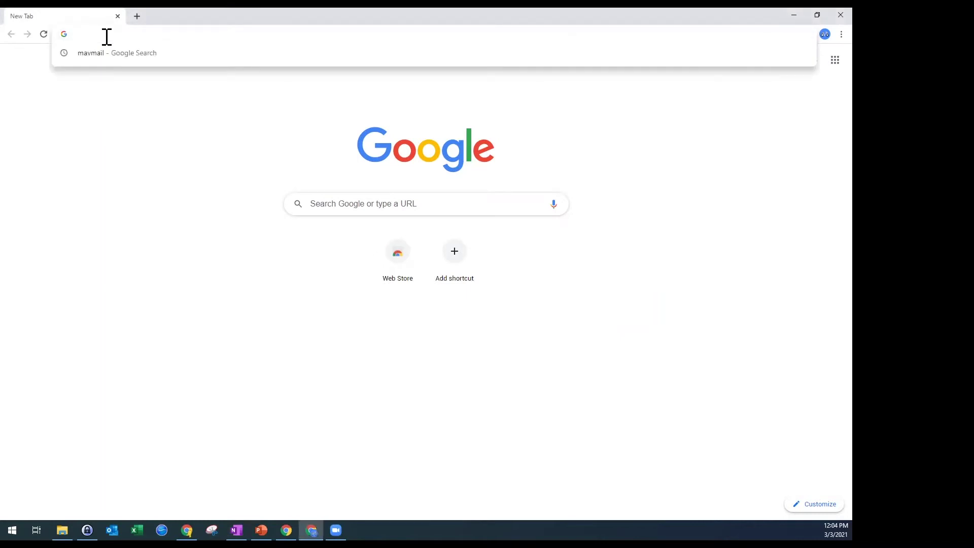
{"action": "type", "text": "mavmail"}
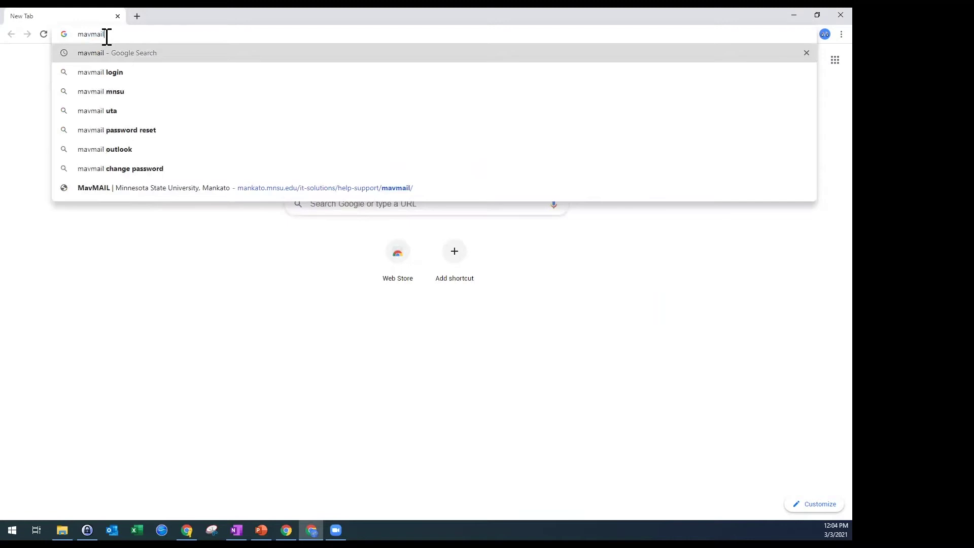
{"action": "key", "text": "Return"}
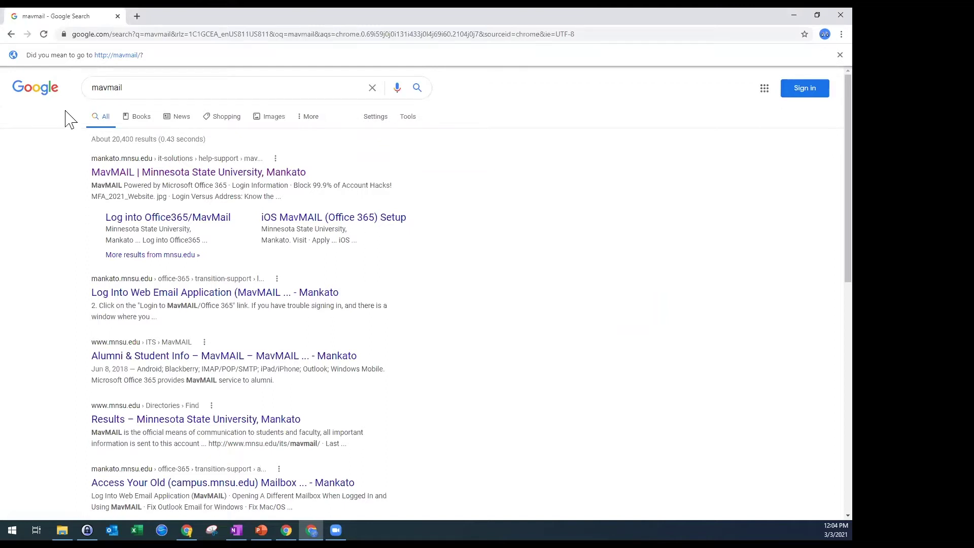
Step: Open the MavMAIL | Minnesota State University, Mankato result and follow its Office 365 / MavMAIL login link
{"action": "left_click", "coordinate": [144, 178]}
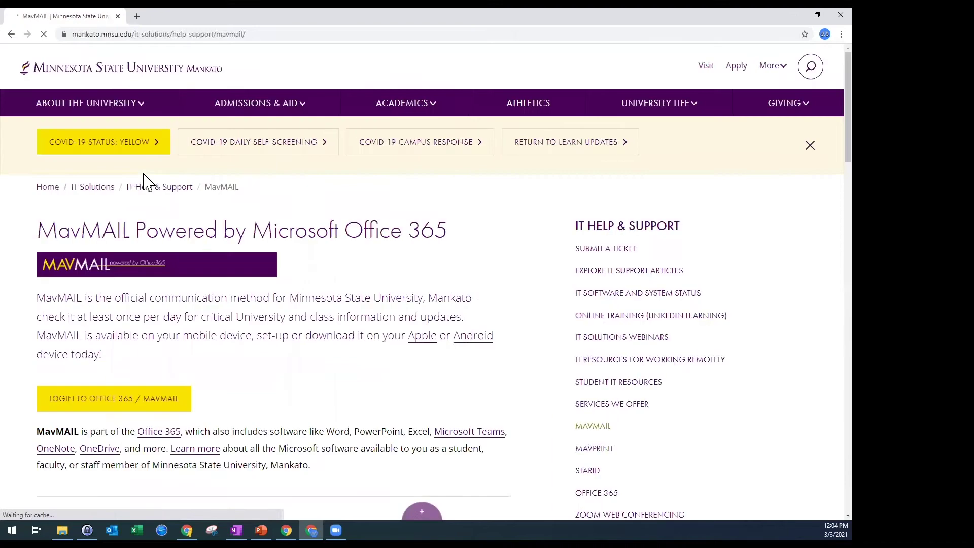
{"action": "scroll", "coordinate": [320, 370], "scroll_direction": "down", "scroll_amount": 1}
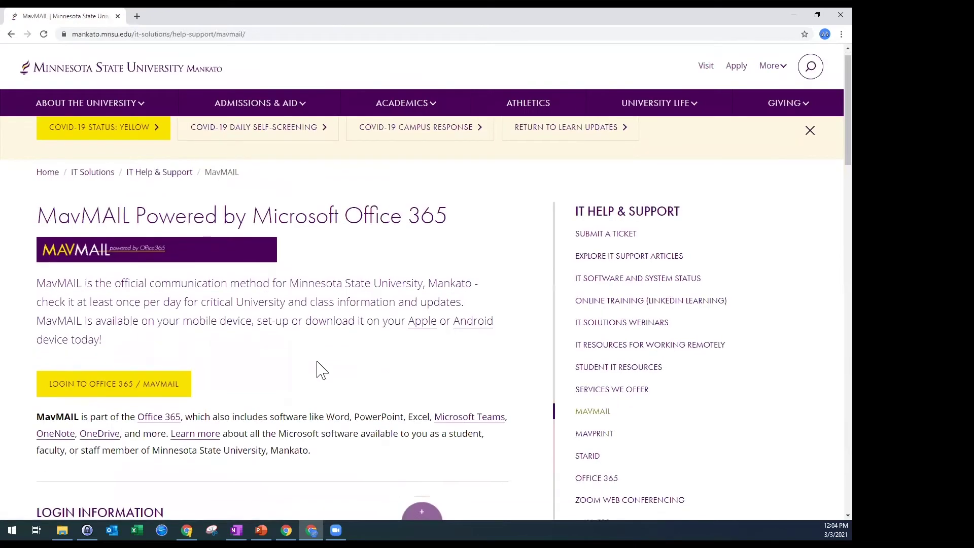
{"action": "scroll", "coordinate": [318, 368], "scroll_direction": "down", "scroll_amount": 1}
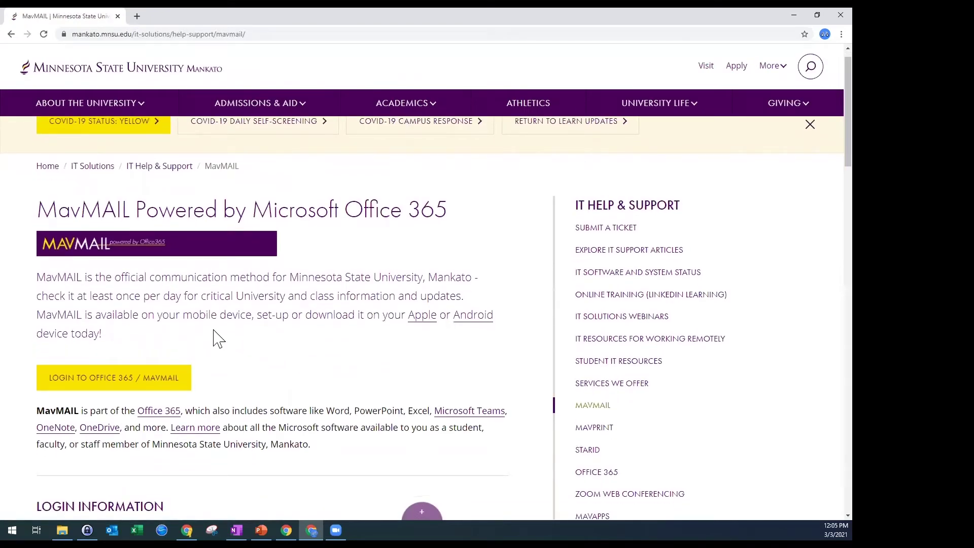
{"action": "left_click", "coordinate": [100, 381]}
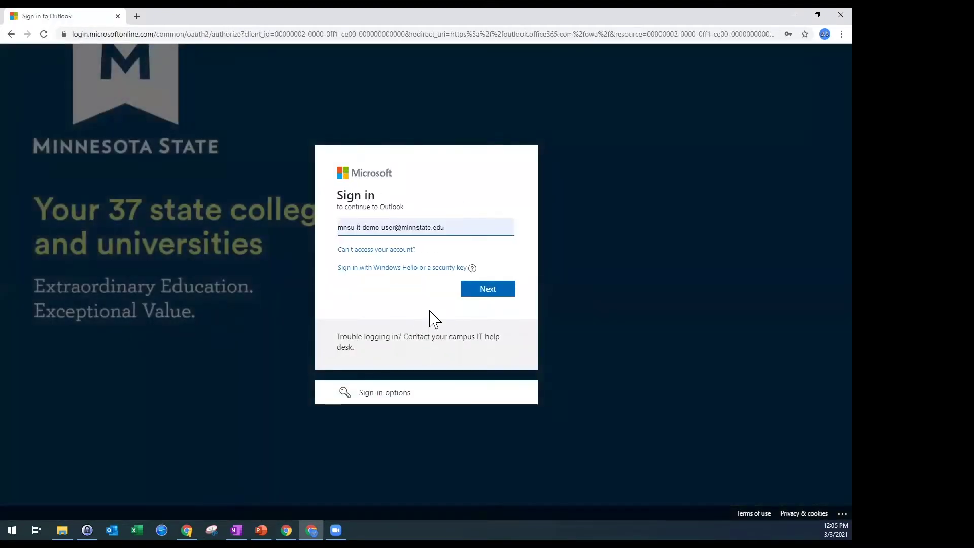
Step: Replace the prefilled e-mail with the saved university account from autofill and continue to the password step
{"action": "left_click_drag", "start_coordinate": [467, 224], "coordinate": [320, 235]}
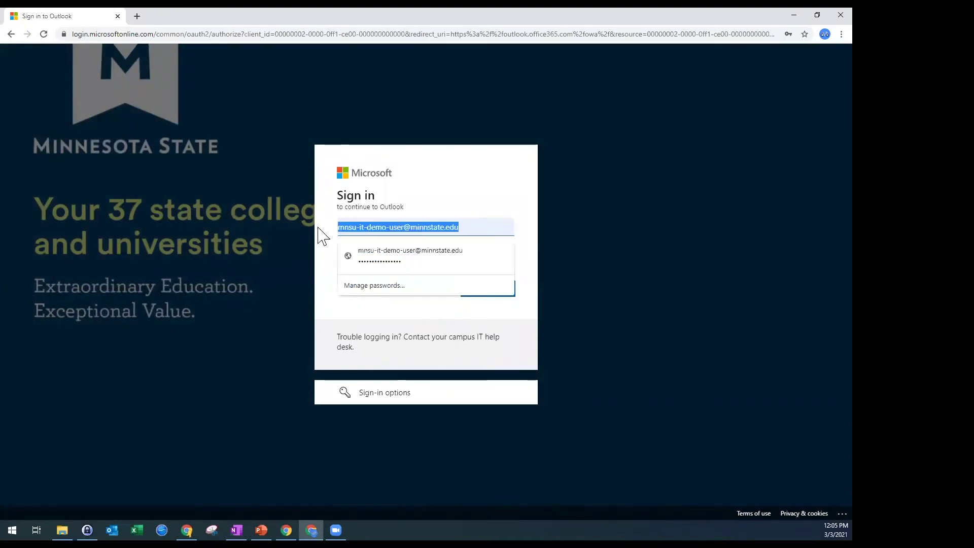
{"action": "key", "text": "BackSpace"}
{"action": "left_click", "coordinate": [631, 217]}
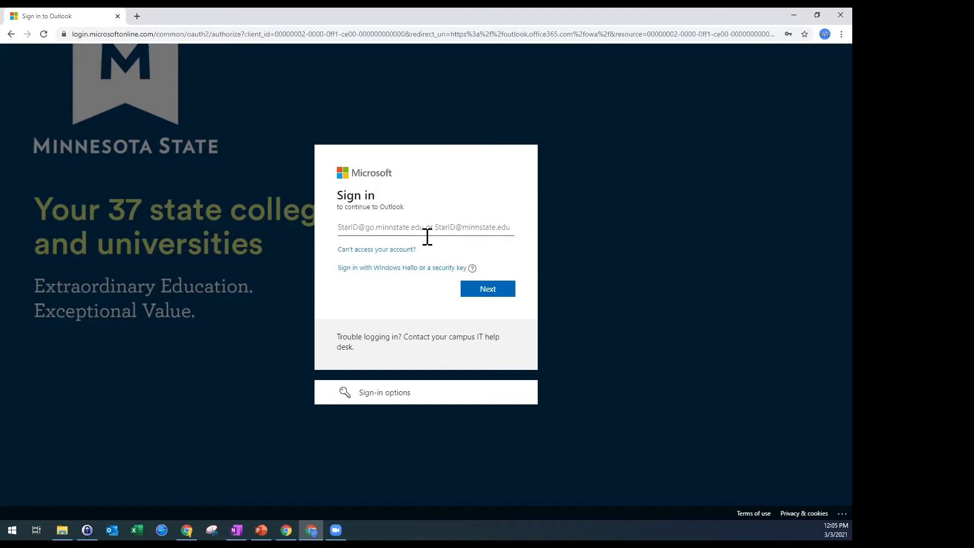
{"action": "left_click", "coordinate": [394, 228]}
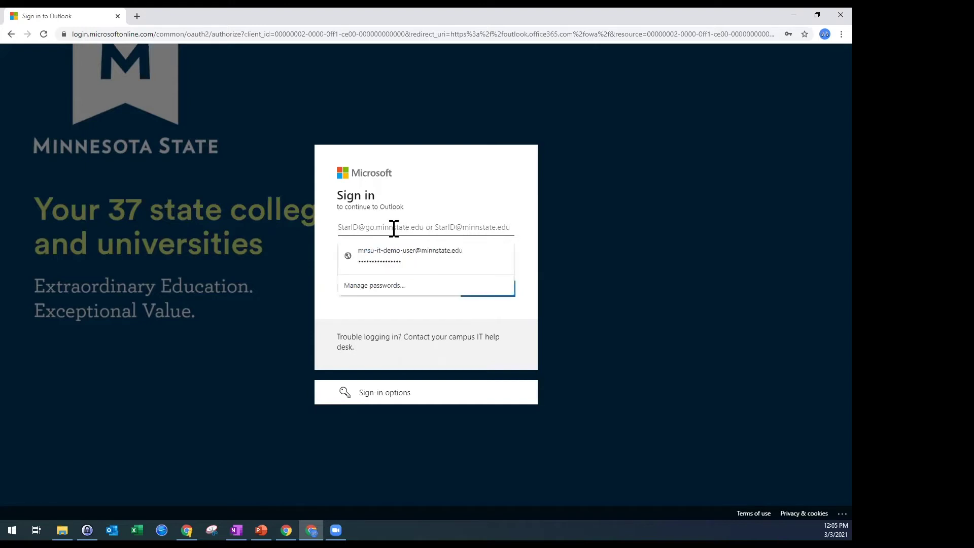
{"action": "left_click", "coordinate": [390, 255]}
{"action": "left_click", "coordinate": [494, 303]}
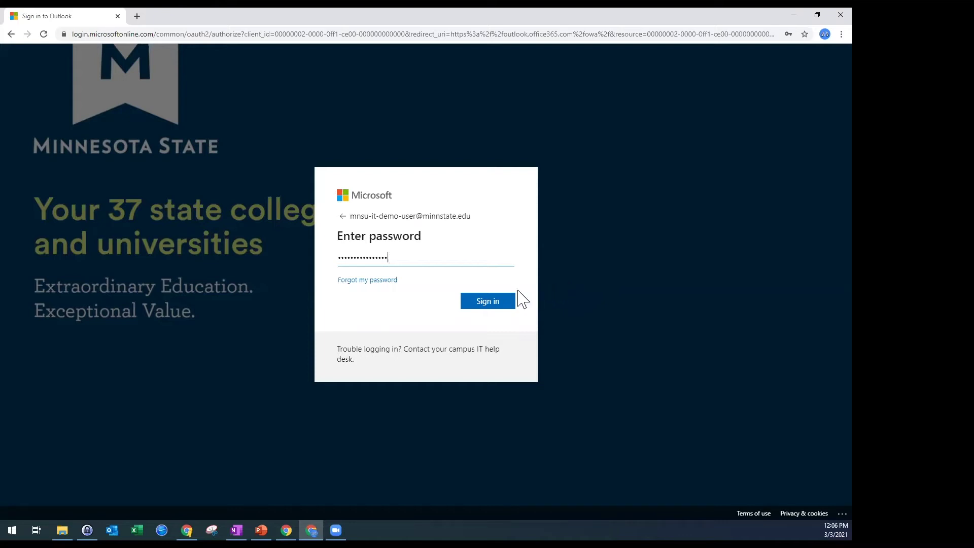
Step: Sign in with the entered password on the Enter password page
{"action": "left_click", "coordinate": [491, 300]}
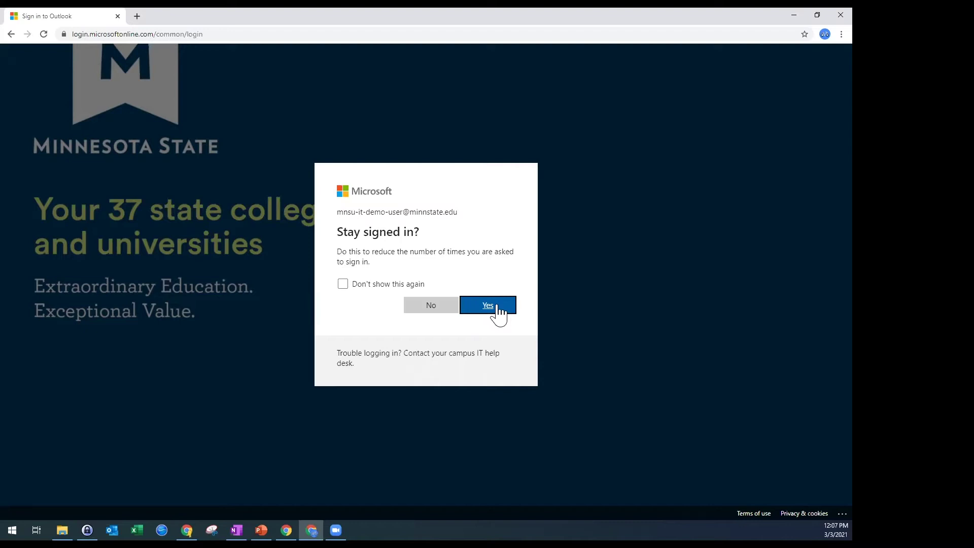
Step: Answer Yes to Stay signed in? so Outlook on the web loads the Inbox
{"action": "left_click", "coordinate": [498, 306]}
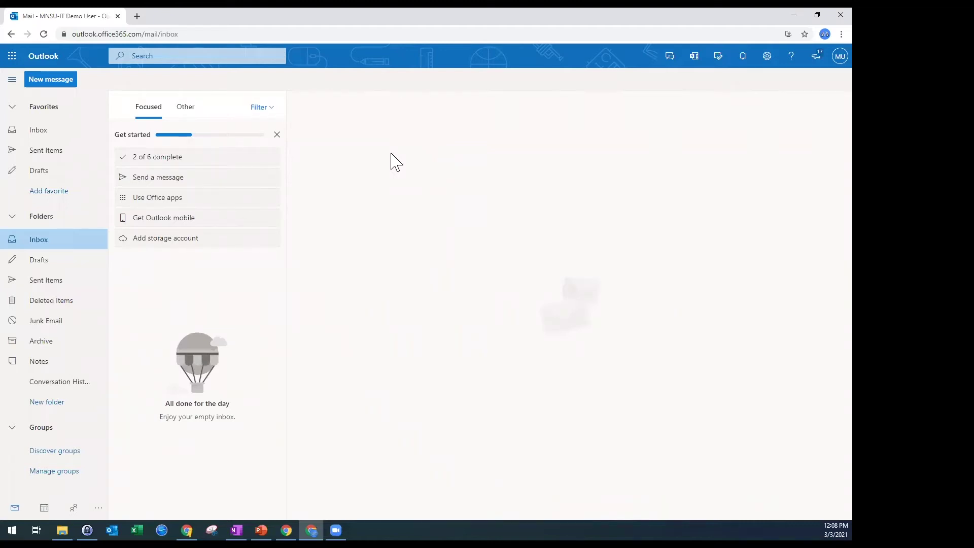
Step: From the app launcher's All apps list, open Explore all your apps in a new tab
{"action": "left_click", "coordinate": [17, 63]}
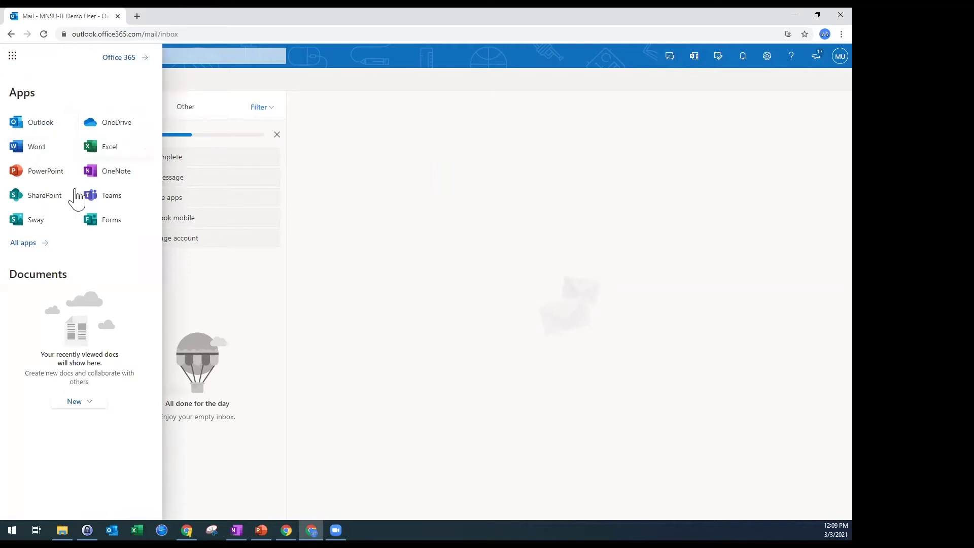
{"action": "left_click", "coordinate": [24, 247]}
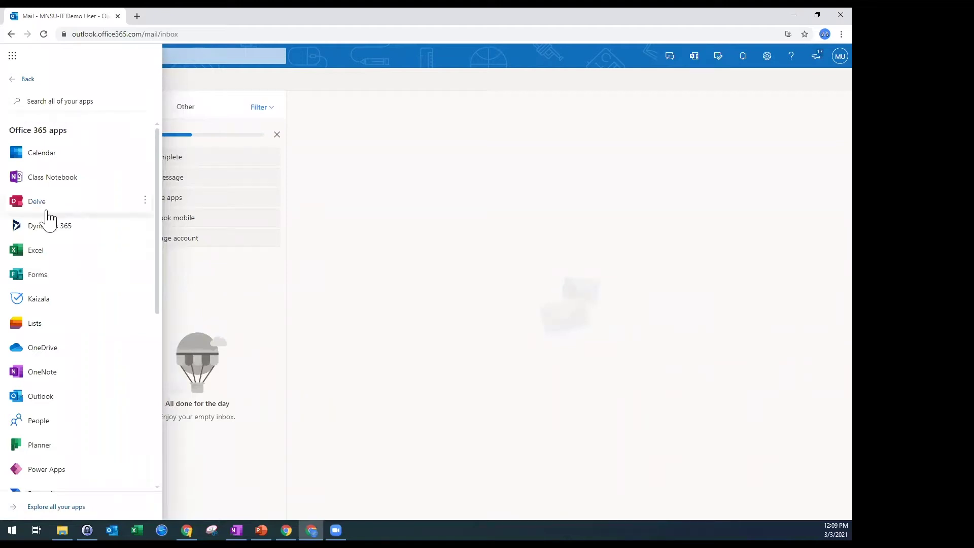
{"action": "scroll", "coordinate": [48, 217], "scroll_direction": "down", "scroll_amount": 1}
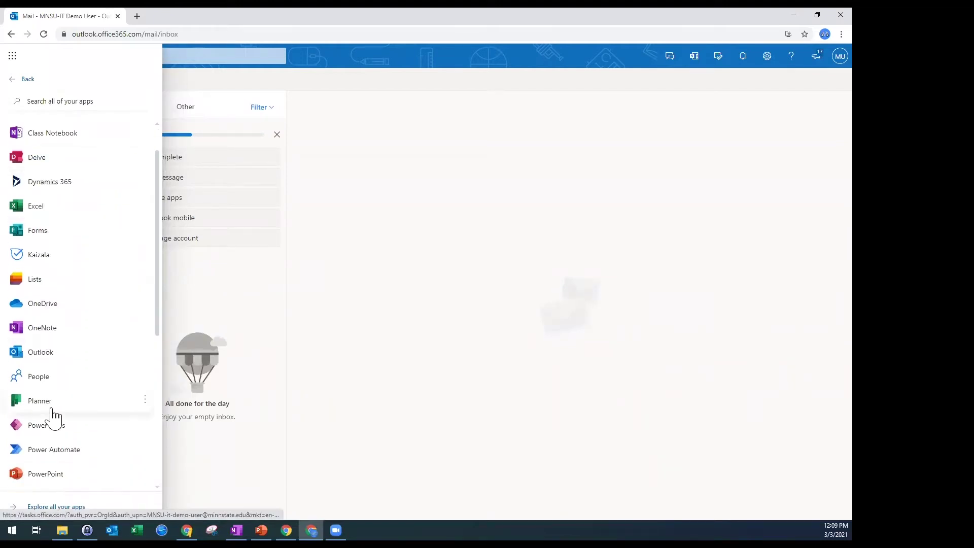
{"action": "left_click", "coordinate": [50, 507]}
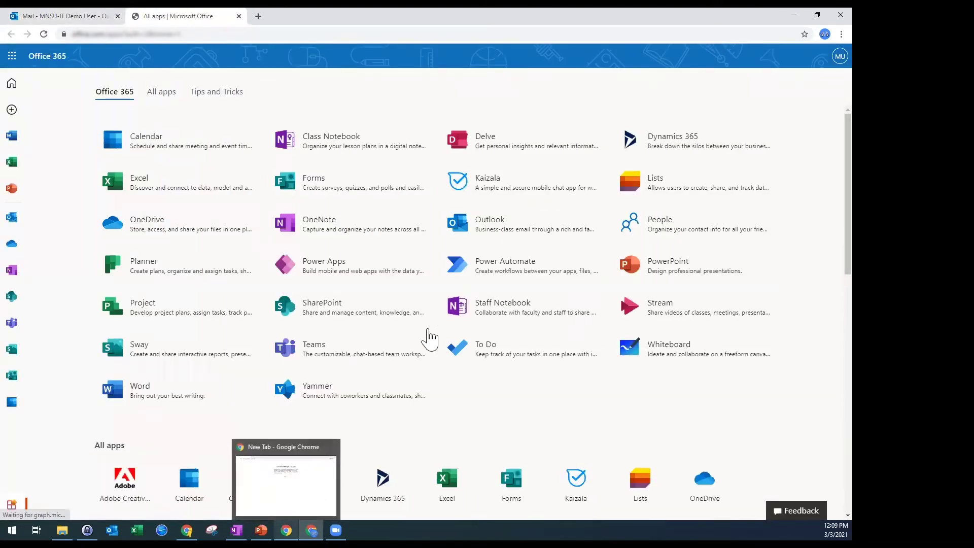
Step: Switch to the already-open Guest Chrome window showing the Office 365 All apps page
{"action": "left_click", "coordinate": [825, 34]}
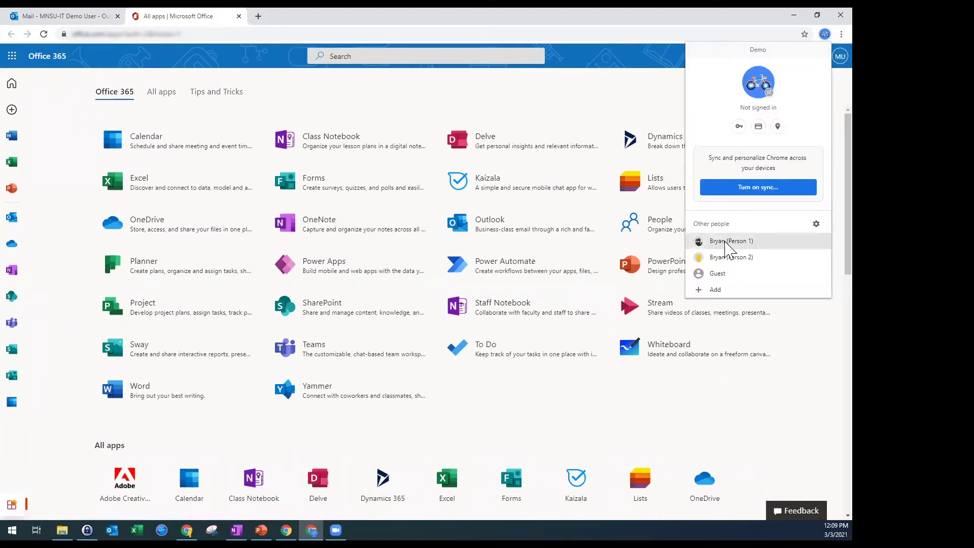
{"action": "left_click", "coordinate": [286, 530]}
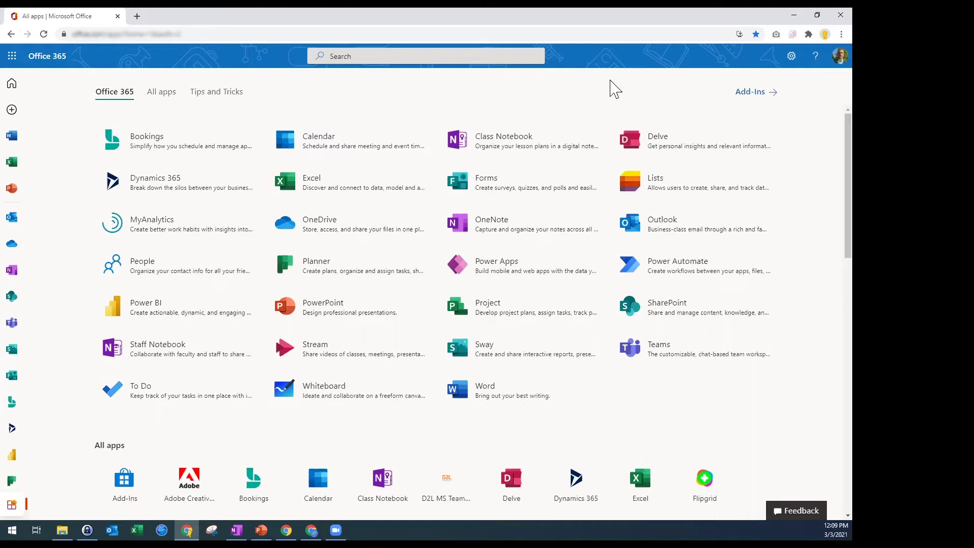
{"action": "left_click", "coordinate": [12, 57]}
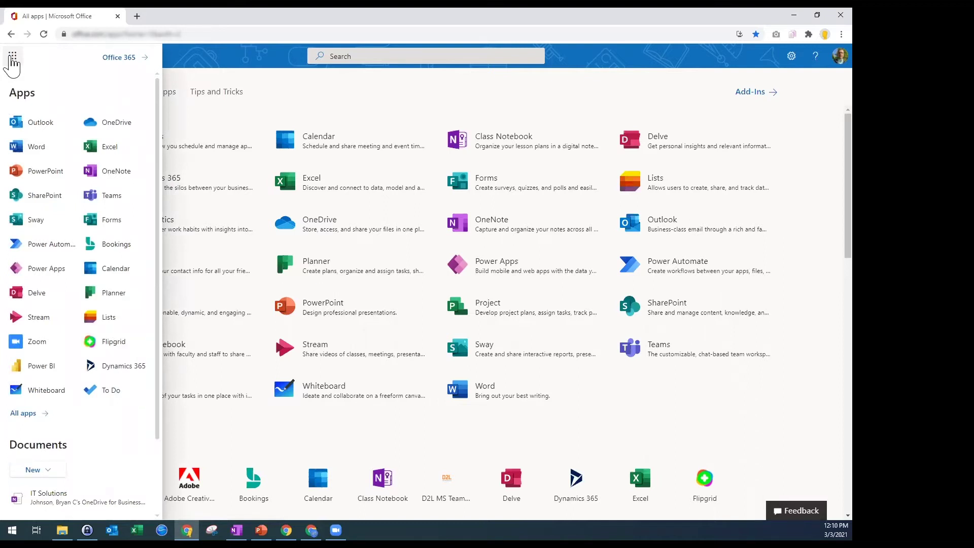
{"action": "left_click", "coordinate": [70, 122]}
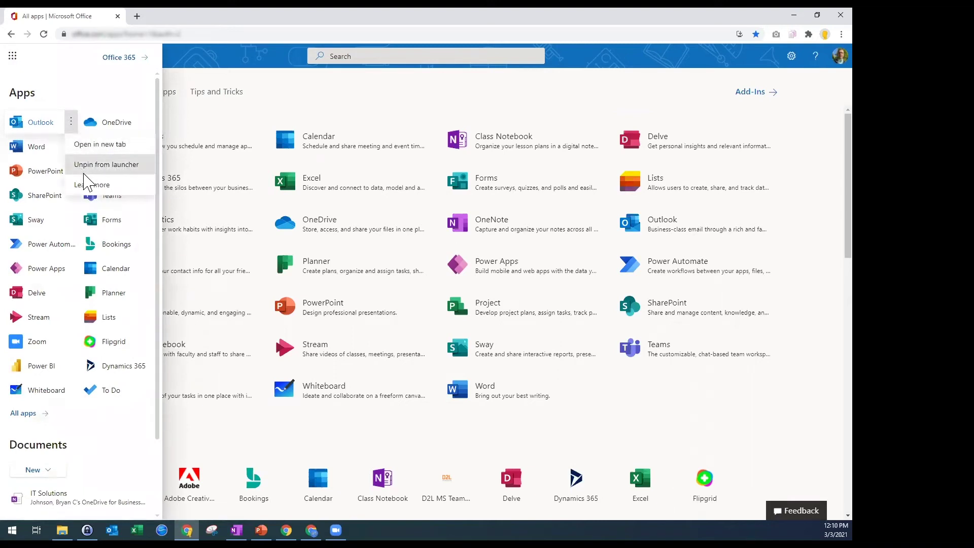
{"action": "left_click", "coordinate": [99, 85]}
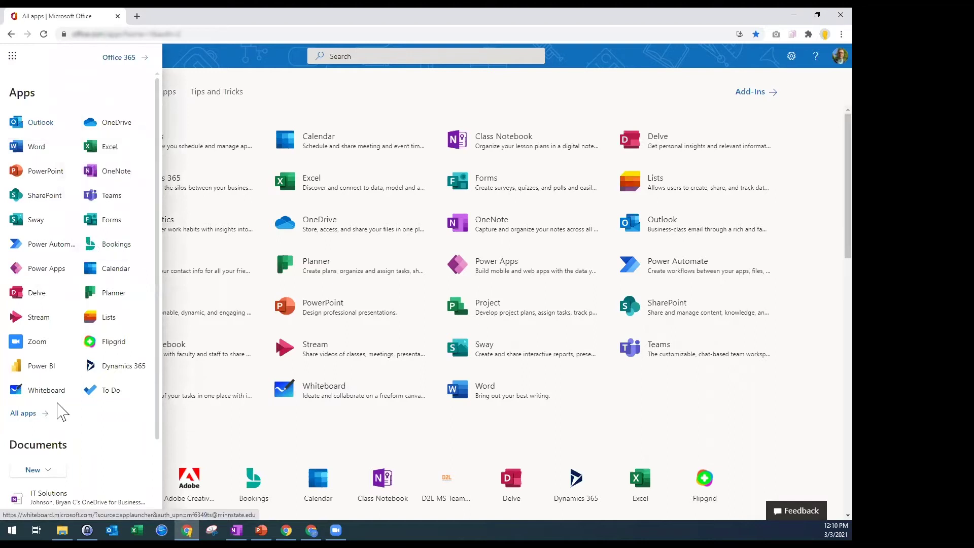
{"action": "left_click", "coordinate": [71, 392]}
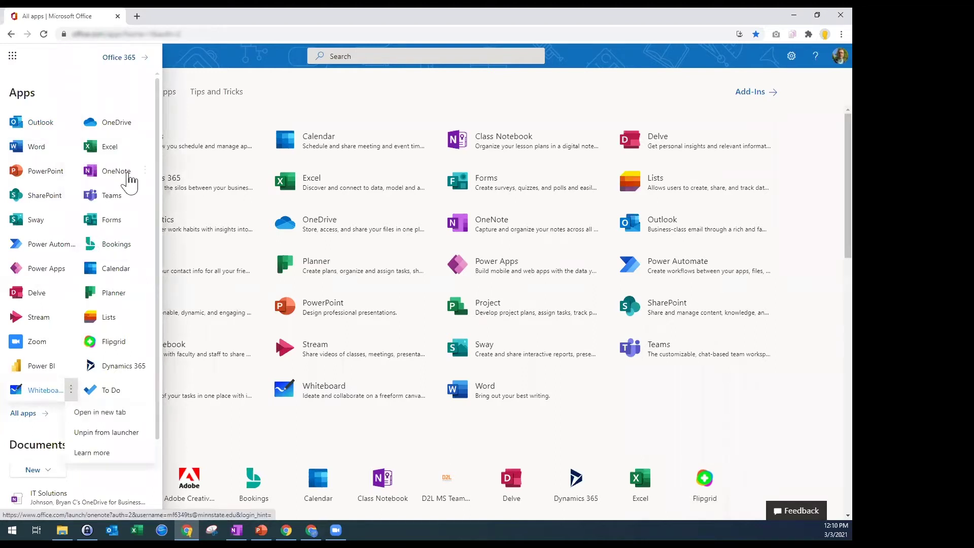
{"action": "left_click", "coordinate": [88, 99]}
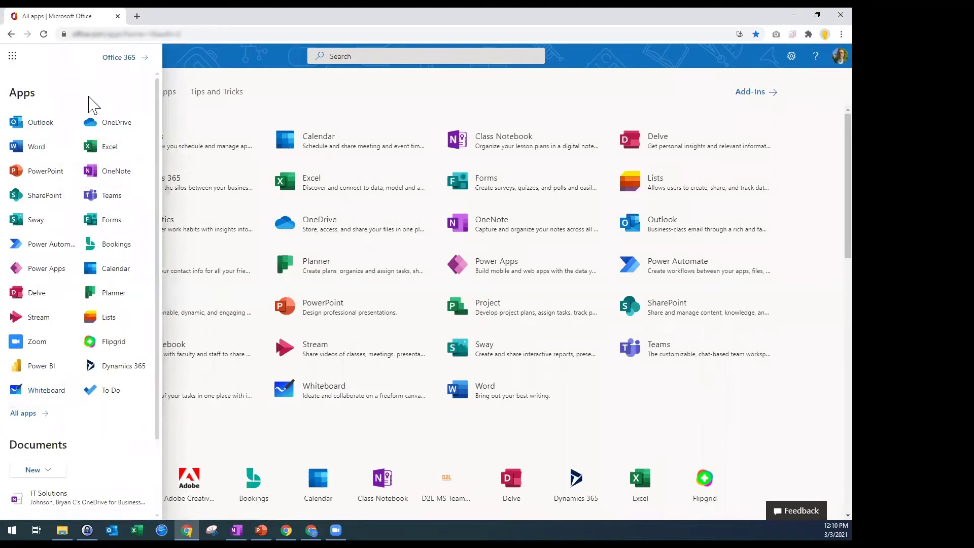
{"action": "left_click", "coordinate": [310, 106]}
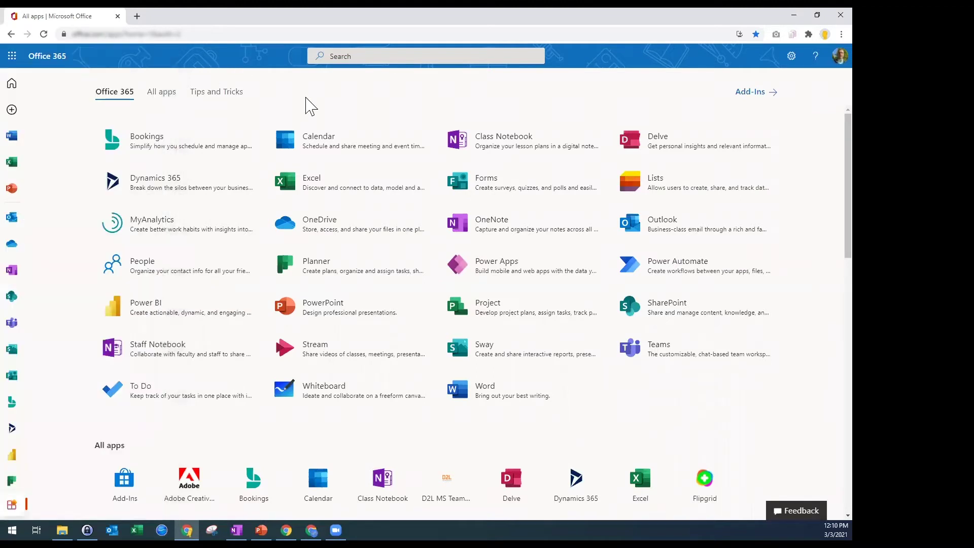
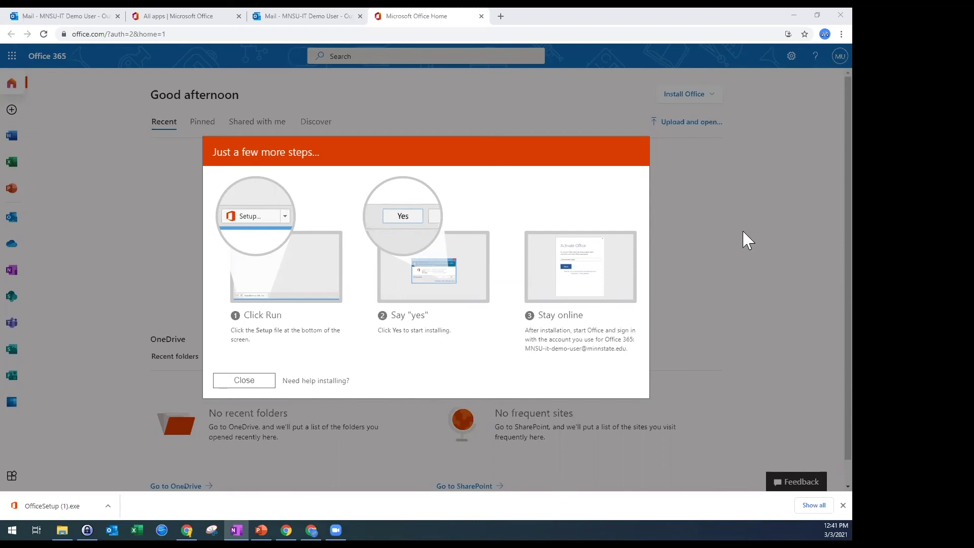
Step: Bring Chrome to the front, restore and re-maximize it, and close the Office install-steps guide
{"action": "left_click", "coordinate": [658, 14]}
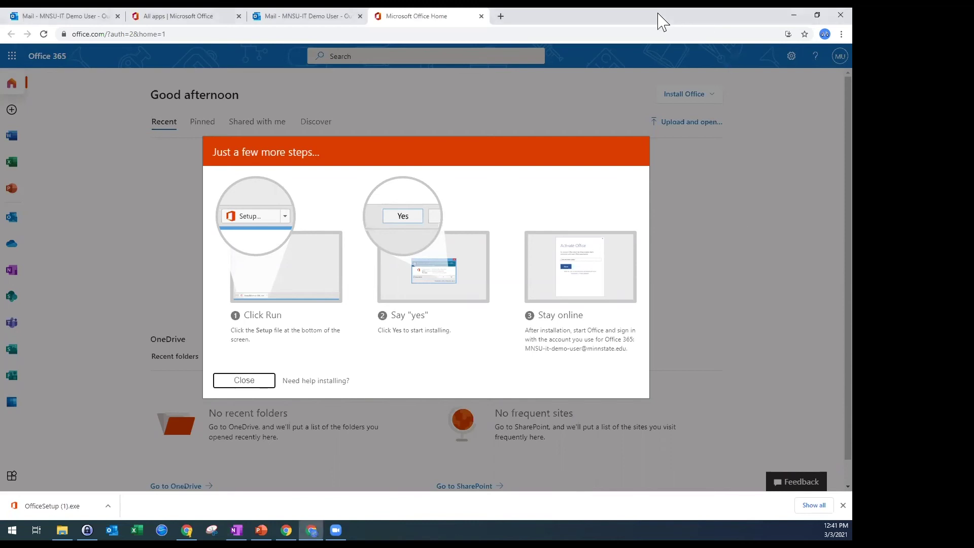
{"action": "double_click", "coordinate": [658, 14]}
{"action": "left_click", "coordinate": [509, 151]}
{"action": "left_click", "coordinate": [254, 382]}
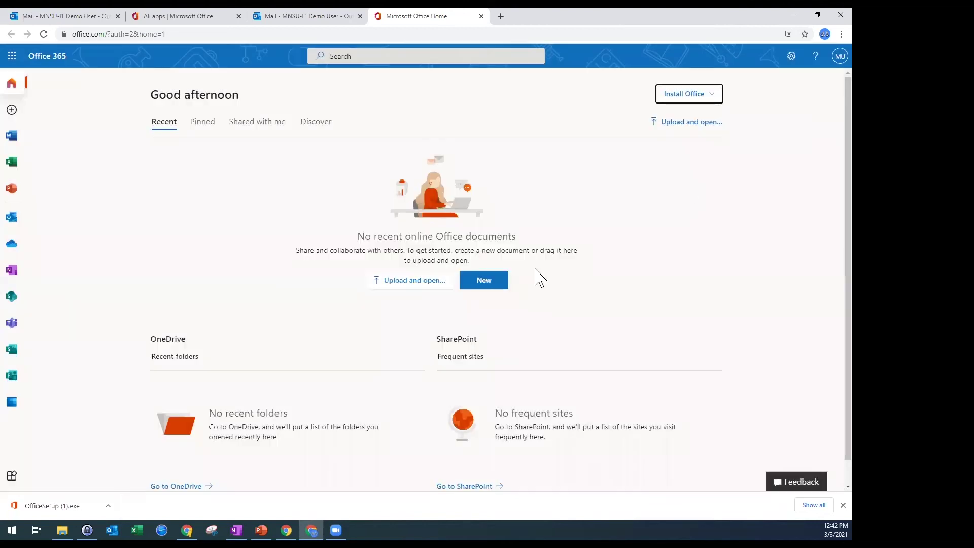
Step: Check the signed-in MU account details, then open a new Chrome incognito window
{"action": "left_click", "coordinate": [839, 57]}
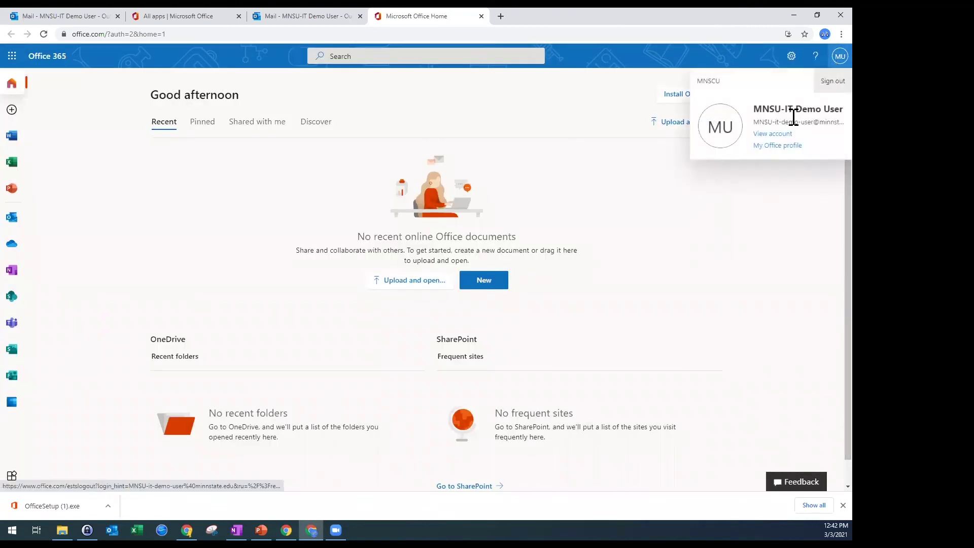
{"action": "left_click", "coordinate": [585, 79]}
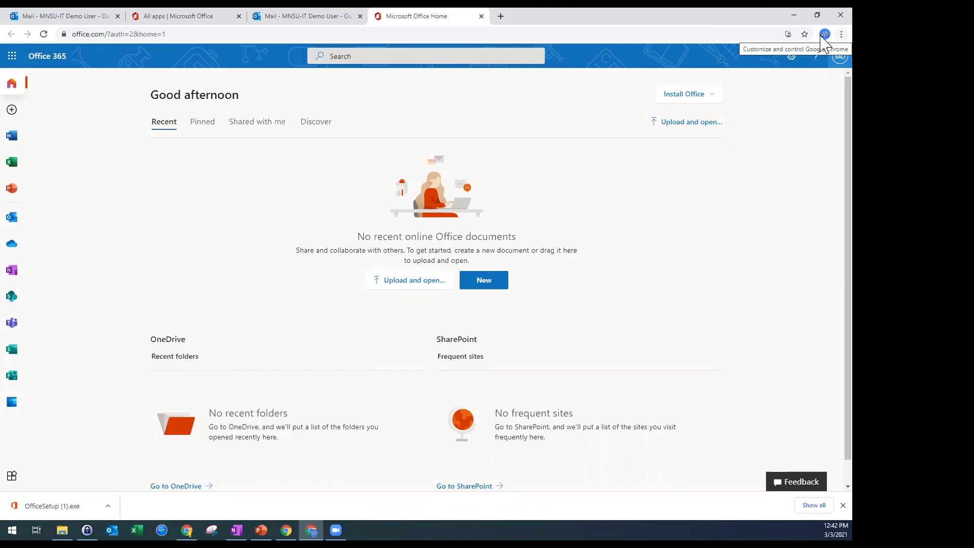
{"action": "left_click", "coordinate": [841, 34]}
{"action": "left_click", "coordinate": [768, 73]}
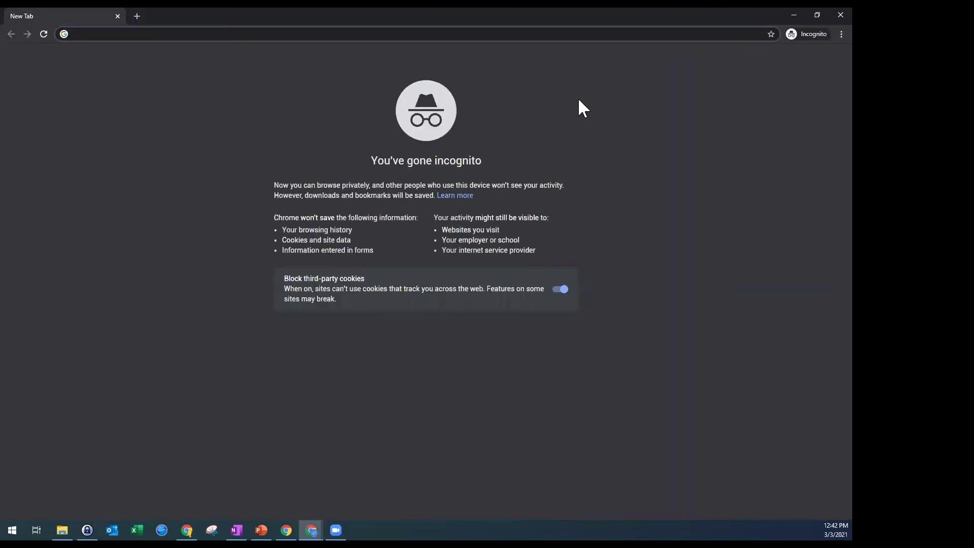
Step: Close the incognito window to return to the Office 365 home page
{"action": "left_click", "coordinate": [834, 15]}
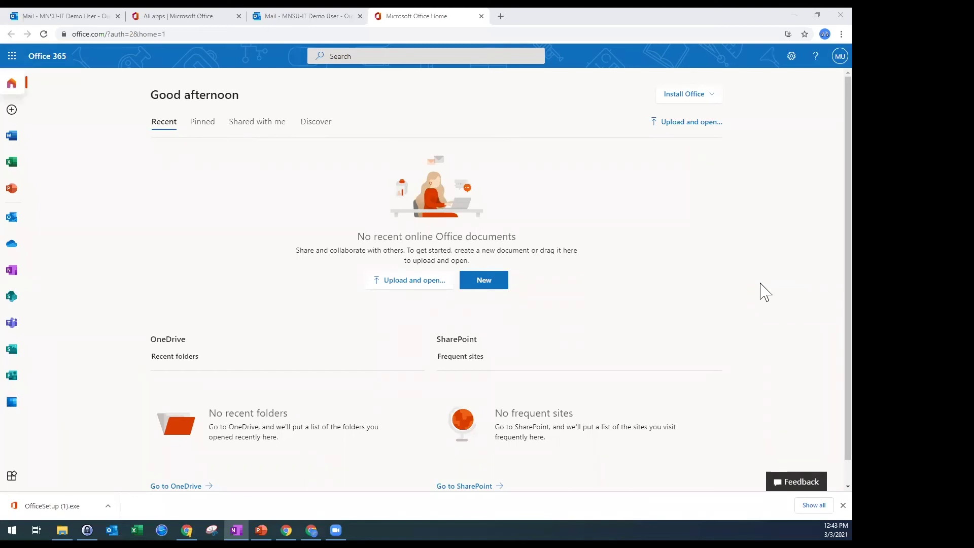
Step: In a new tab, search Google for 'mnsu office 365 licenses', correcting the typo
{"action": "left_click", "coordinate": [498, 17]}
{"action": "type", "text": "mnsu "}
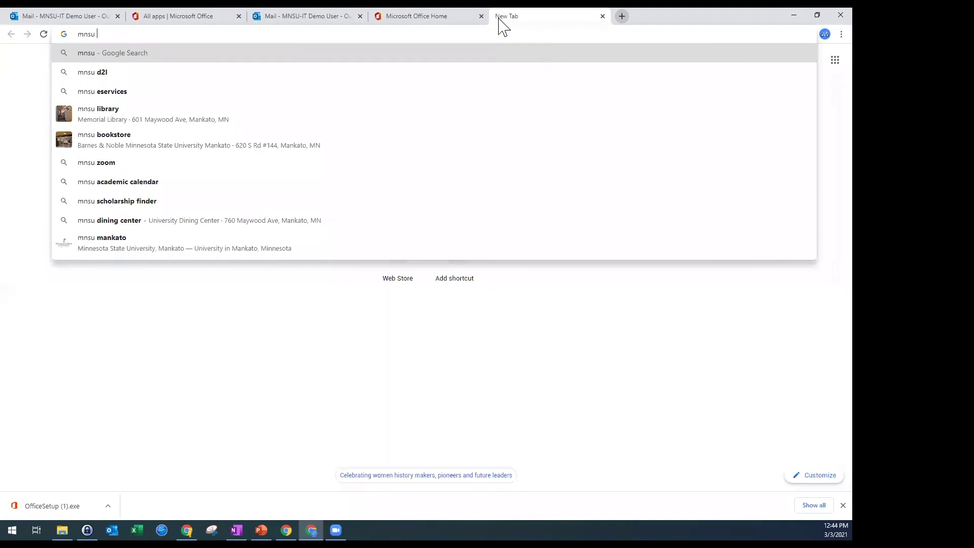
{"action": "type", "text": "office "}
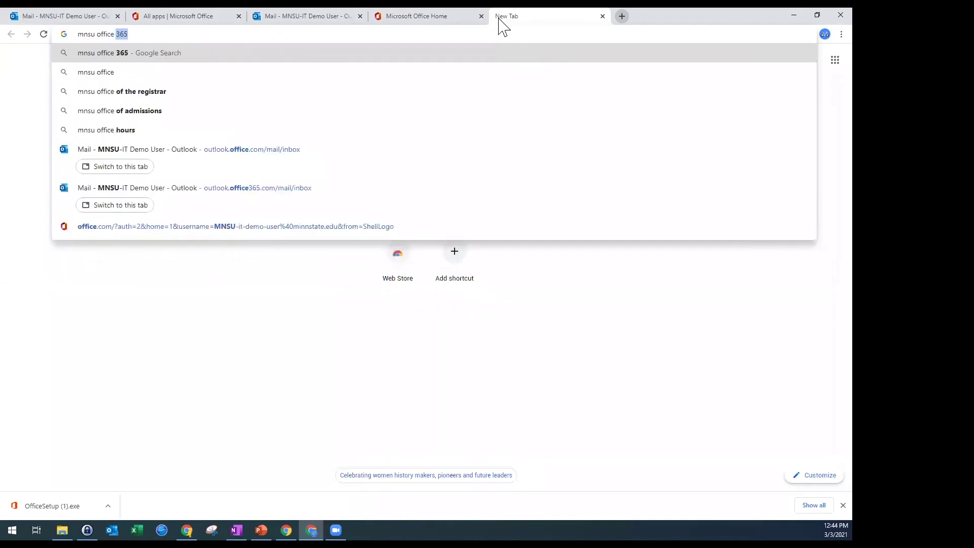
{"action": "type", "text": "365"}
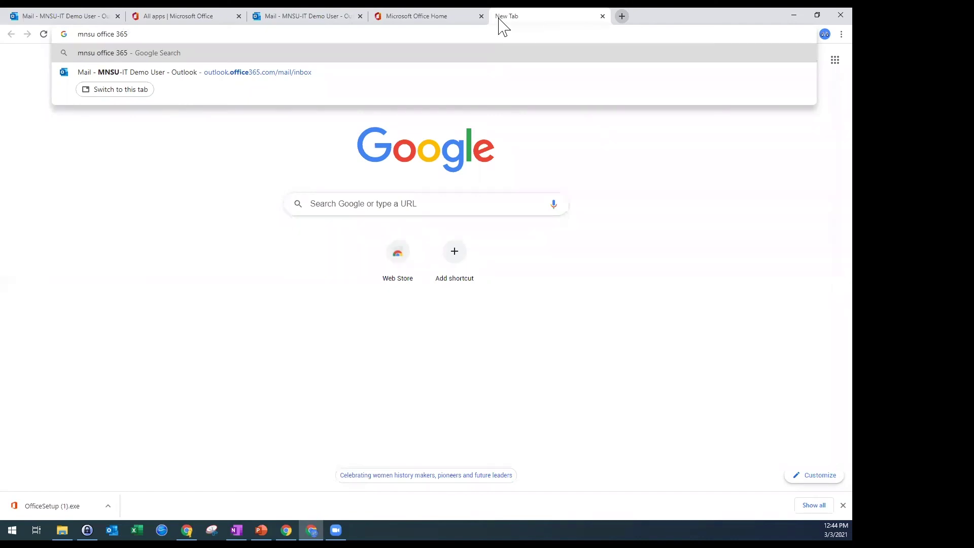
{"action": "type", "text": "licensens"}
{"action": "key", "text": "BackSpace"}
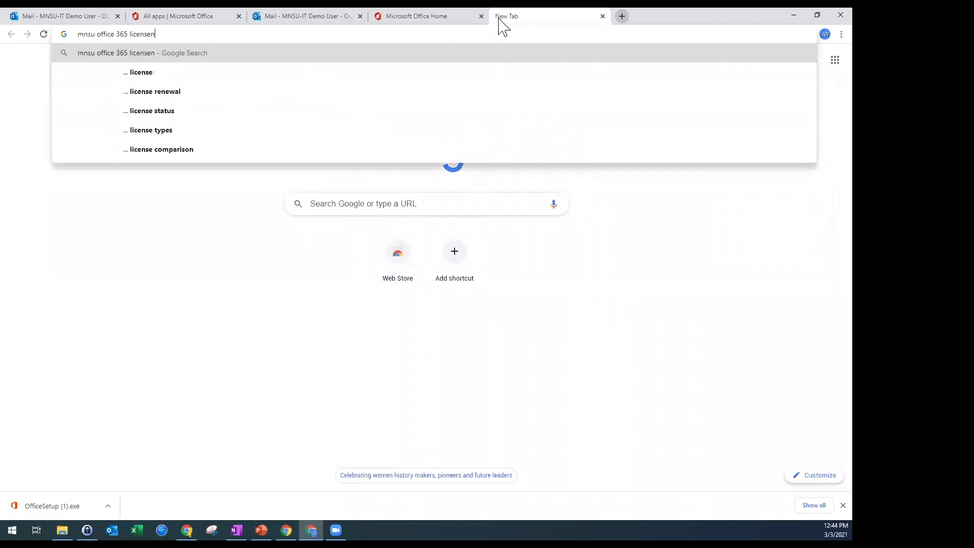
{"action": "key", "text": "BackSpace"}
{"action": "type", "text": "s"}
{"action": "key", "text": "Return"}
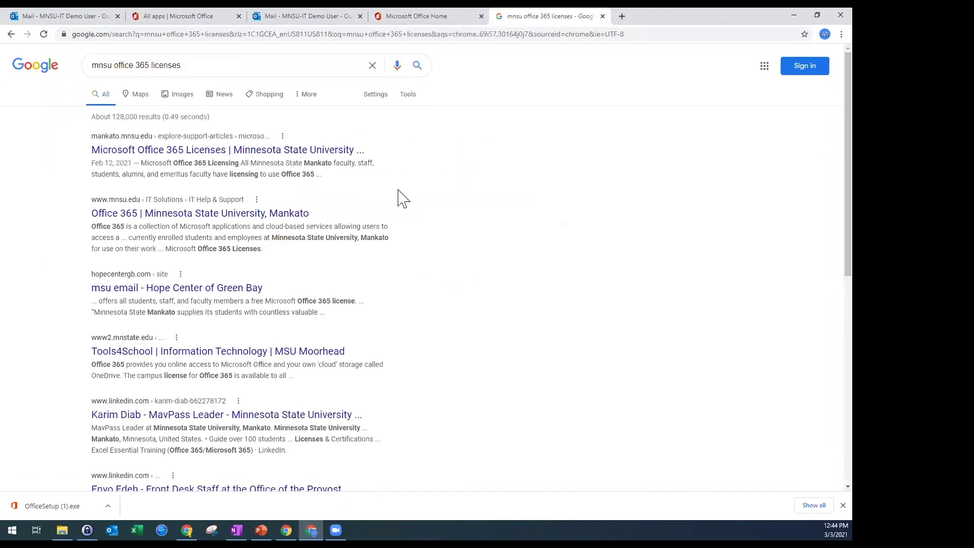
Step: Open the Microsoft Office 365 Licenses article and scroll down to the licensing chart
{"action": "left_click", "coordinate": [284, 152]}
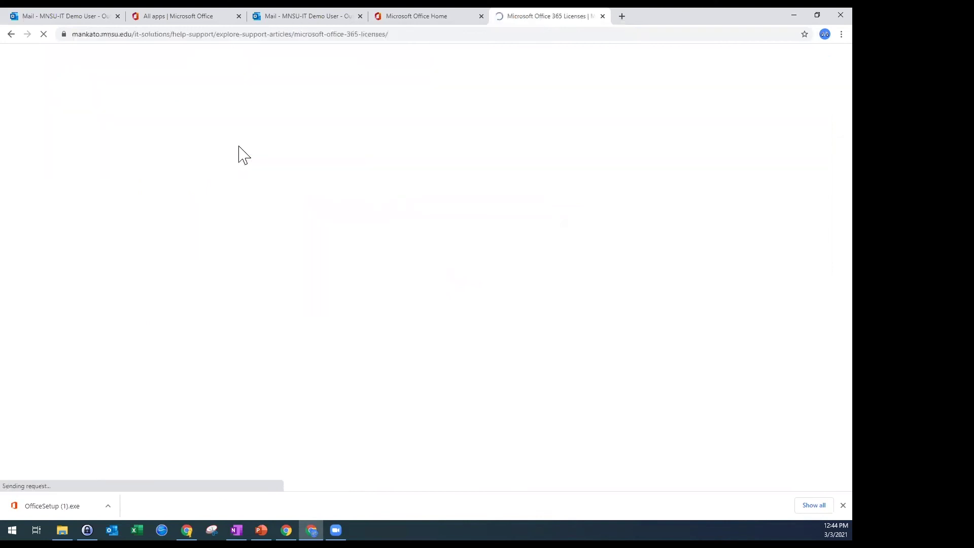
{"action": "scroll", "coordinate": [305, 247], "scroll_direction": "down", "scroll_amount": 1}
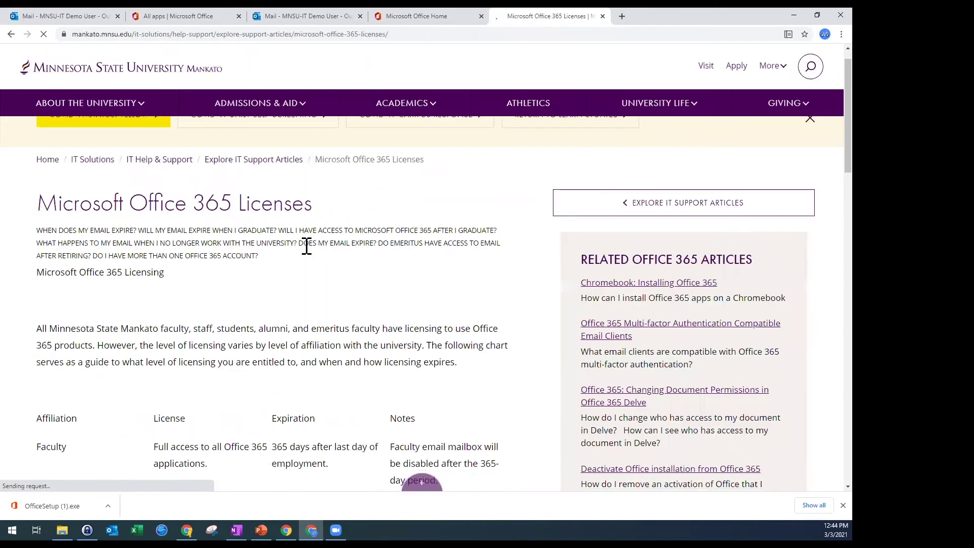
{"action": "scroll", "coordinate": [285, 228], "scroll_direction": "down", "scroll_amount": 1}
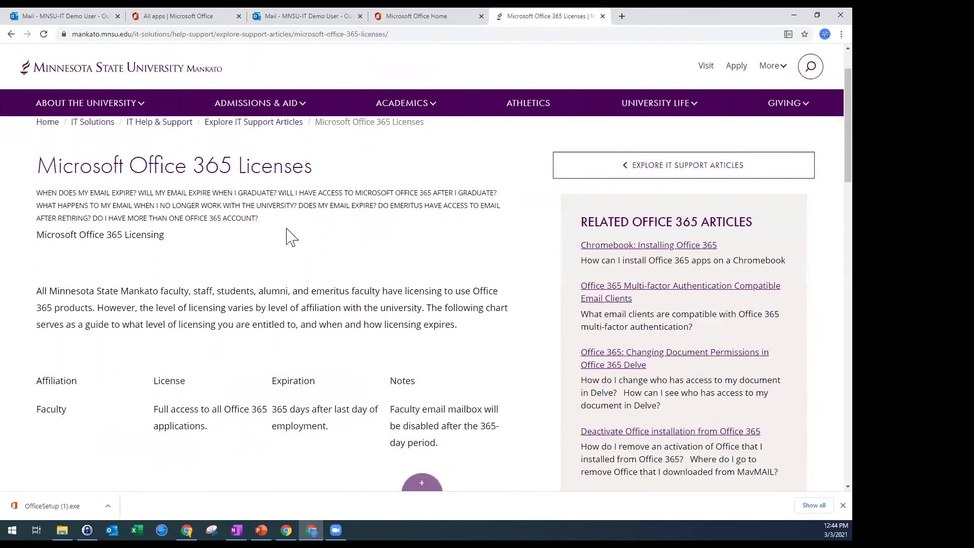
{"action": "scroll", "coordinate": [291, 237], "scroll_direction": "down", "scroll_amount": 1}
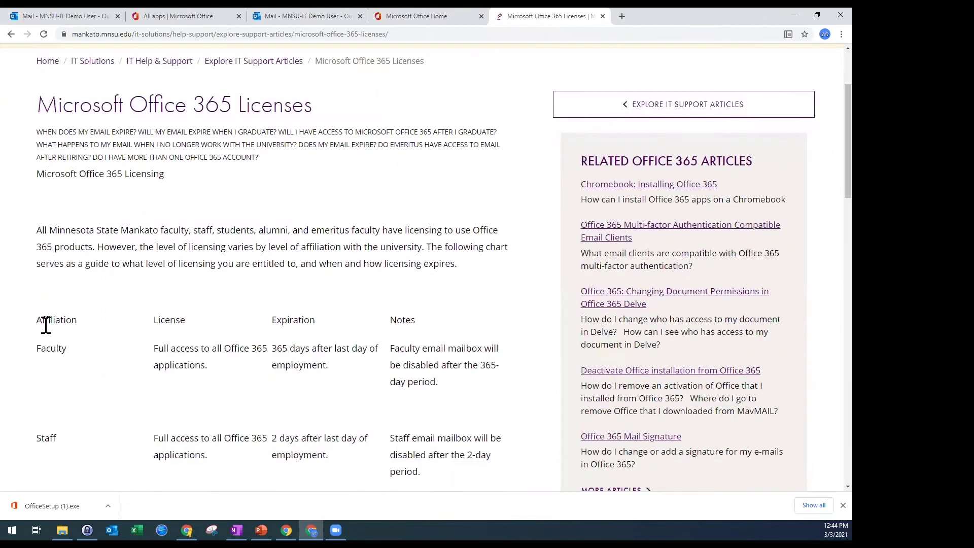
Step: Highlight the Faculty and Staff expiration and notes text, then return to the Outlook mail tab
{"action": "left_click_drag", "start_coordinate": [41, 348], "coordinate": [115, 363]}
{"action": "left_click", "coordinate": [174, 359]}
{"action": "left_click_drag", "start_coordinate": [275, 347], "coordinate": [343, 375]}
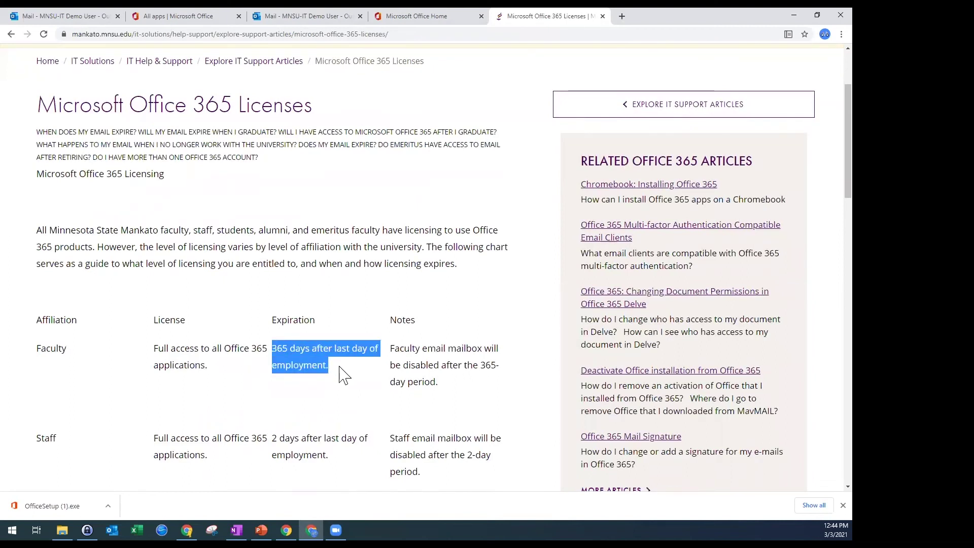
{"action": "left_click", "coordinate": [391, 367]}
{"action": "left_click_drag", "start_coordinate": [390, 348], "coordinate": [454, 388]}
{"action": "left_click", "coordinate": [483, 384]}
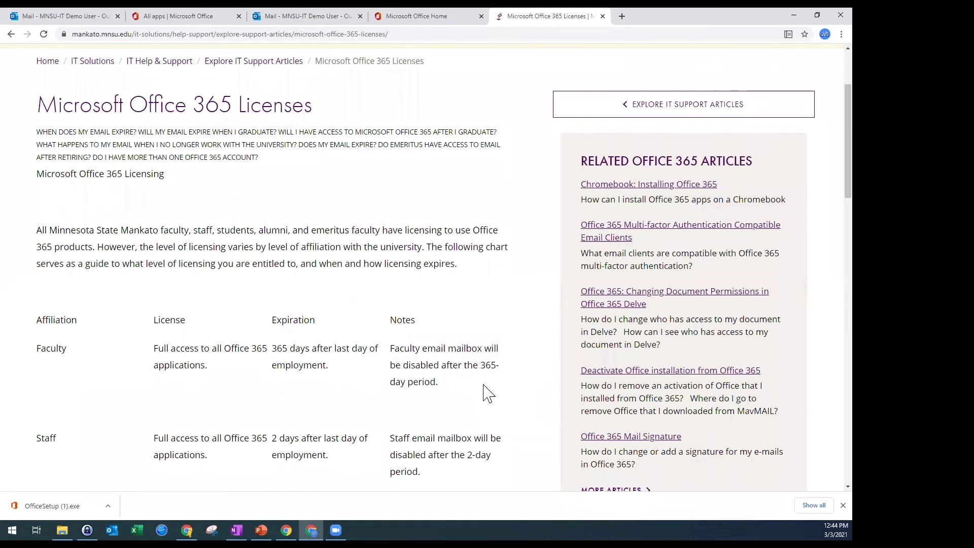
{"action": "left_click_drag", "start_coordinate": [400, 434], "coordinate": [436, 474]}
{"action": "left_click", "coordinate": [437, 473]}
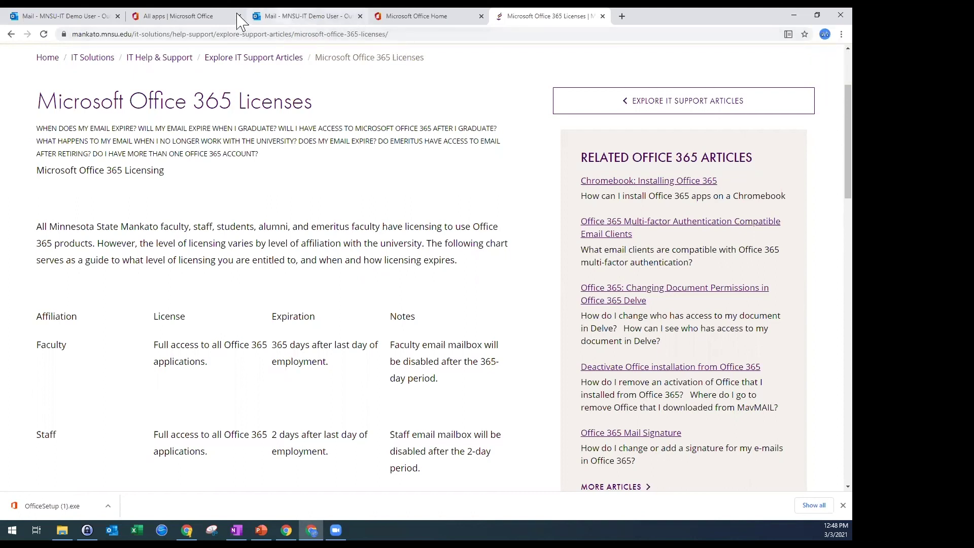
{"action": "left_click", "coordinate": [76, 15]}
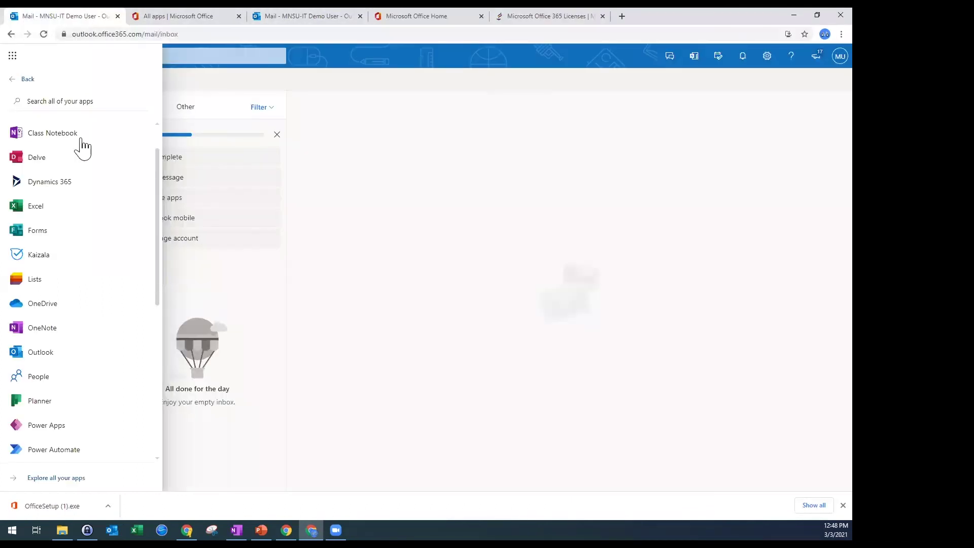
Step: From the Outlook app launcher, open Word and start a new blank document
{"action": "scroll", "coordinate": [80, 211], "scroll_direction": "up", "scroll_amount": 1}
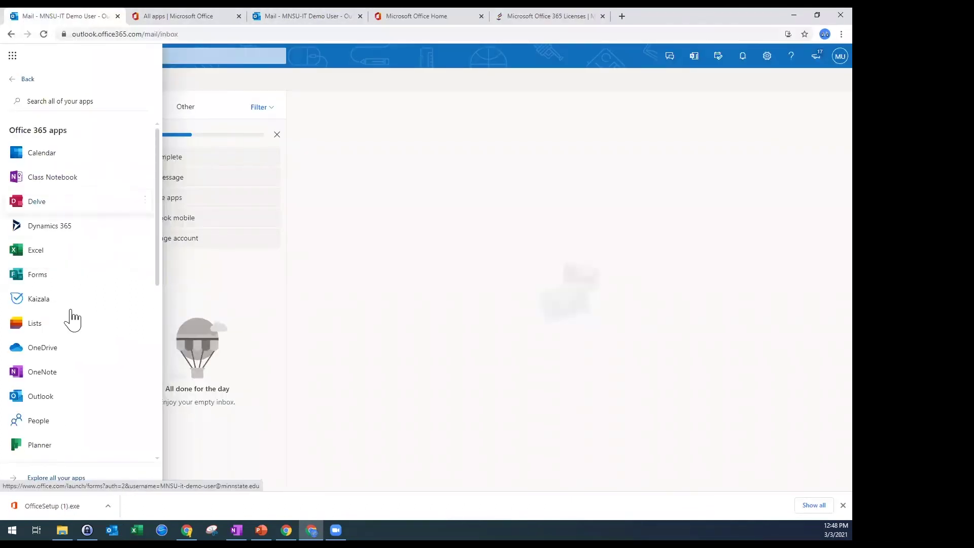
{"action": "scroll", "coordinate": [47, 406], "scroll_direction": "down", "scroll_amount": 2}
{"action": "scroll", "coordinate": [46, 403], "scroll_direction": "down", "scroll_amount": 5}
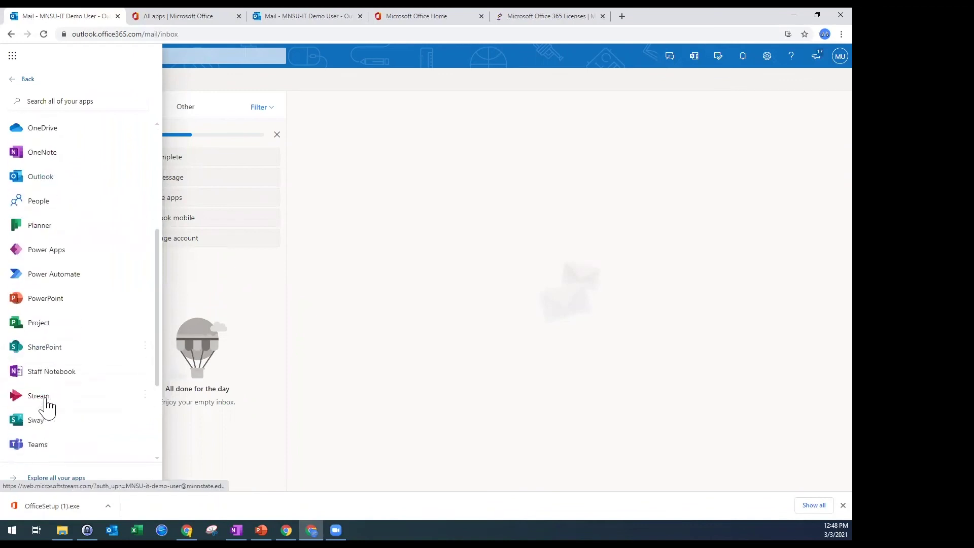
{"action": "left_click", "coordinate": [33, 398]}
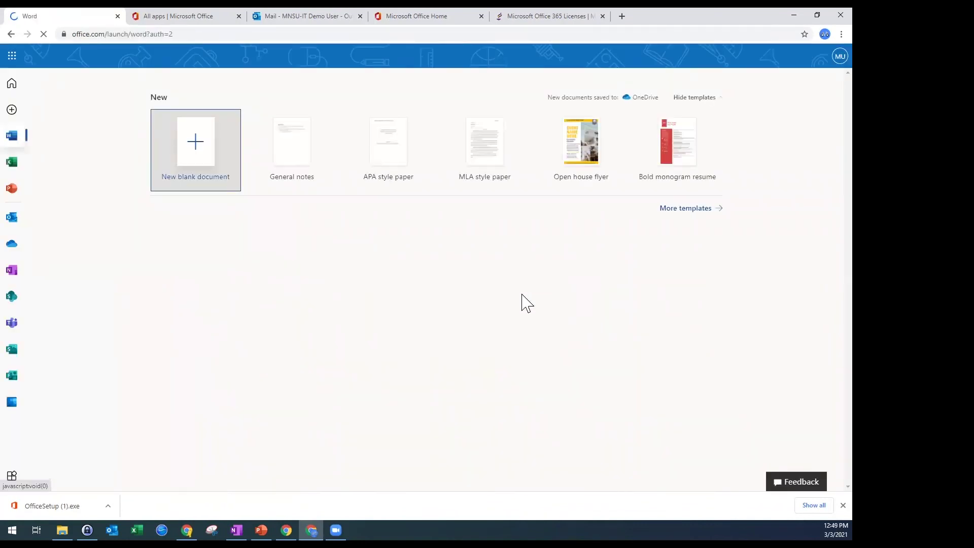
{"action": "left_click", "coordinate": [178, 147]}
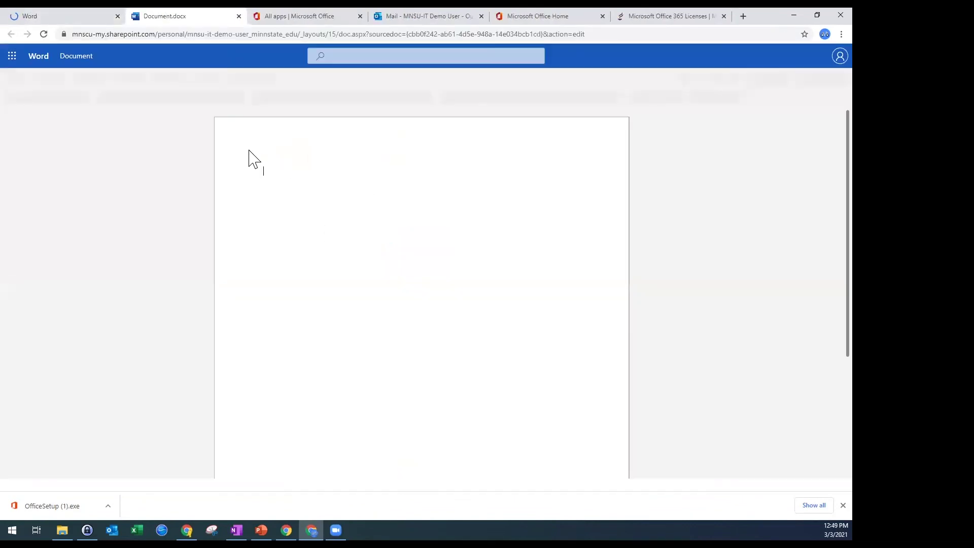
Step: Type 'Hello World!' into the blank document and dismiss the privacy notice
{"action": "type", "text": "Hello"}
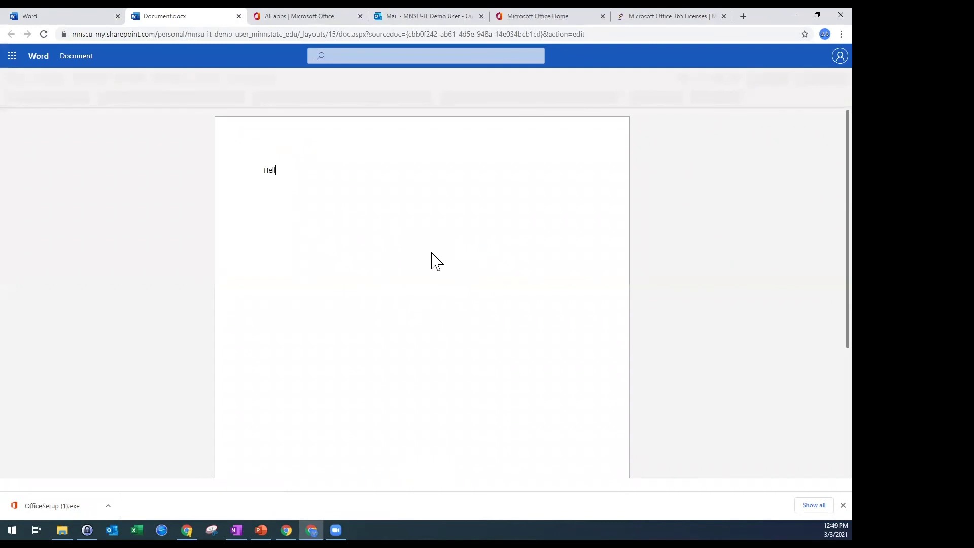
{"action": "type", "text": " World"}
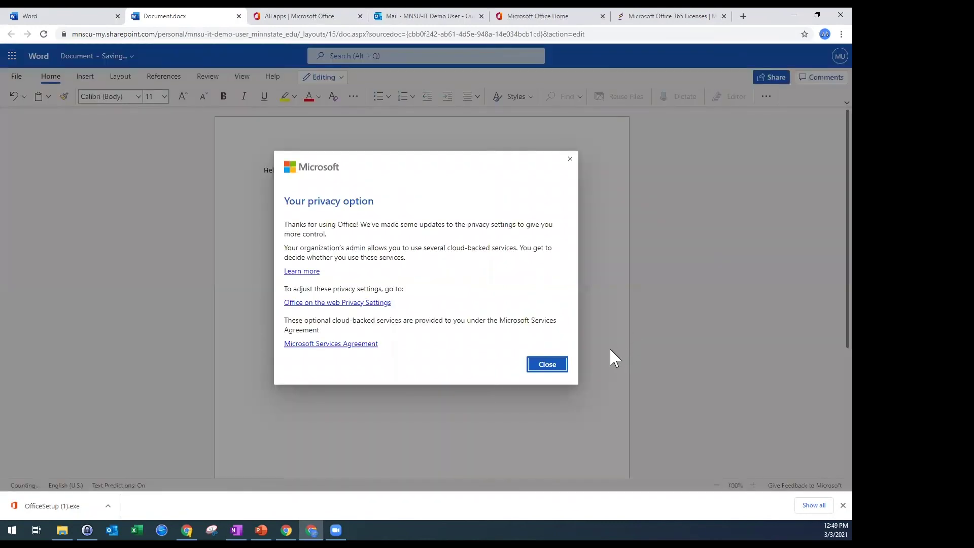
{"action": "left_click", "coordinate": [549, 366]}
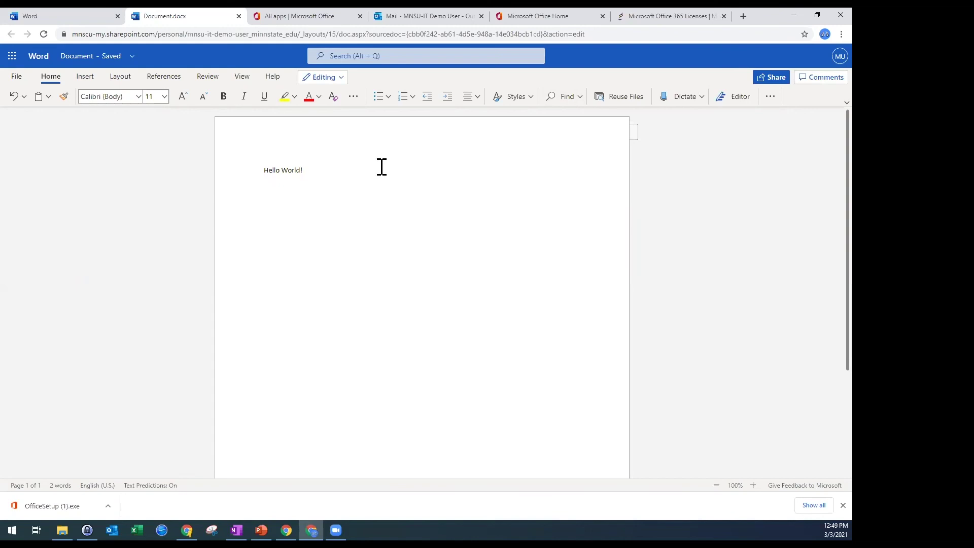
Step: Open Share and add a colleague by name as the Send link recipient
{"action": "left_click", "coordinate": [776, 77]}
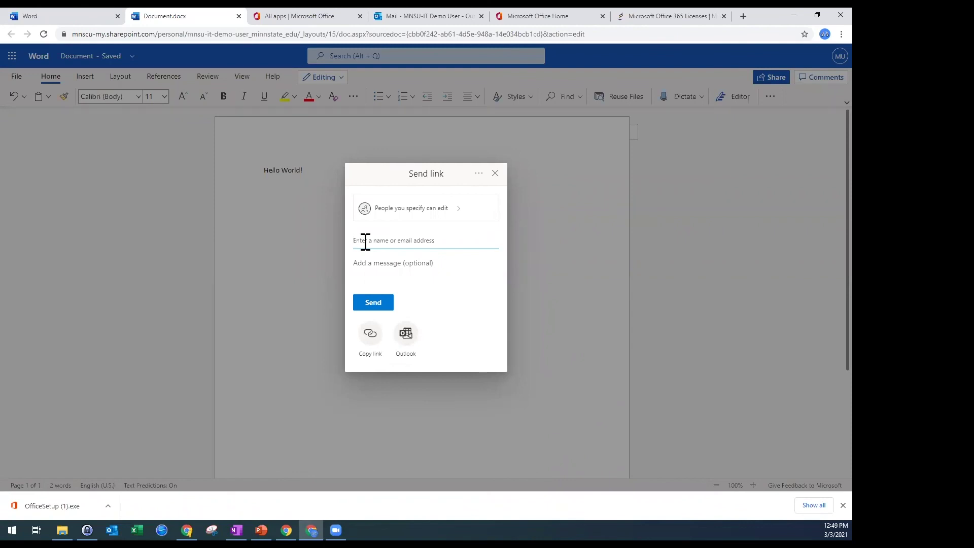
{"action": "type", "text": "rodman"}
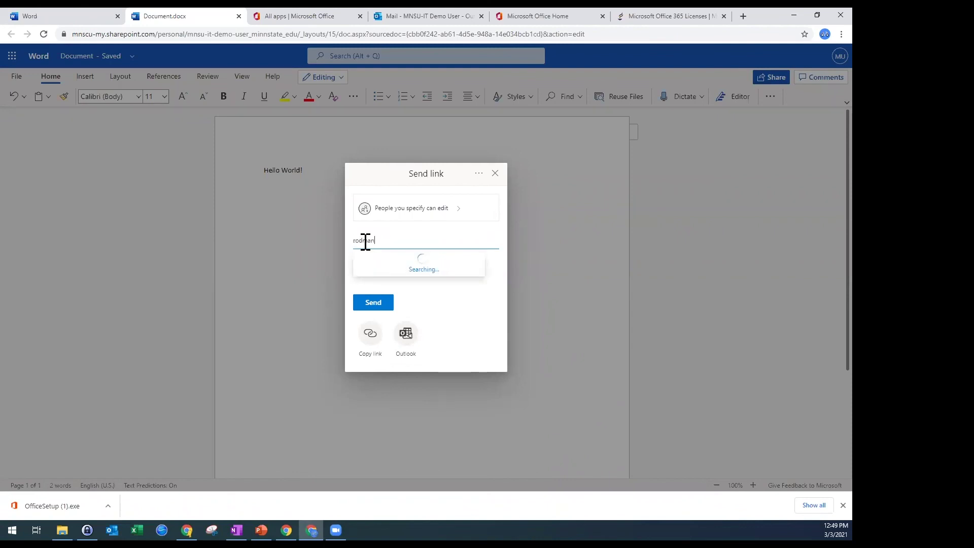
{"action": "type", "text": ", steve"}
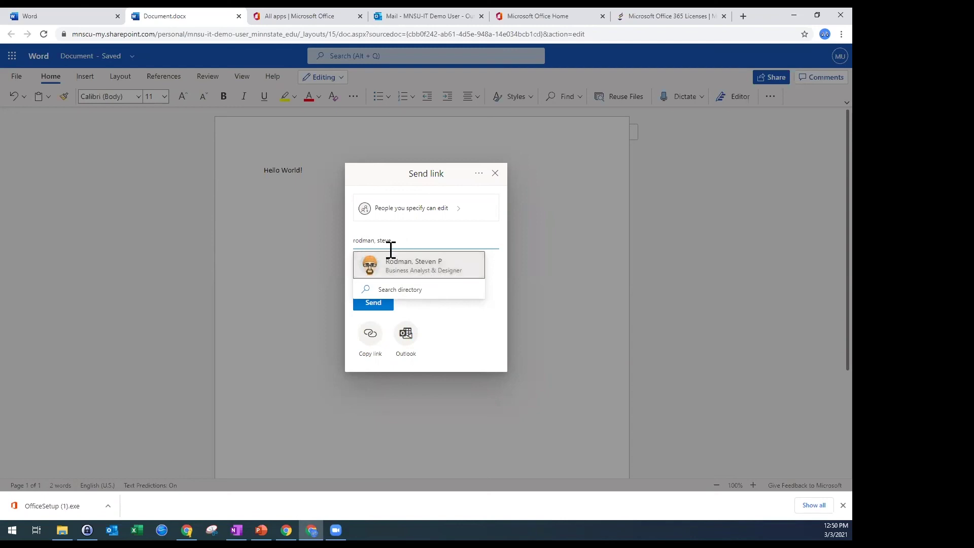
{"action": "left_click", "coordinate": [424, 269]}
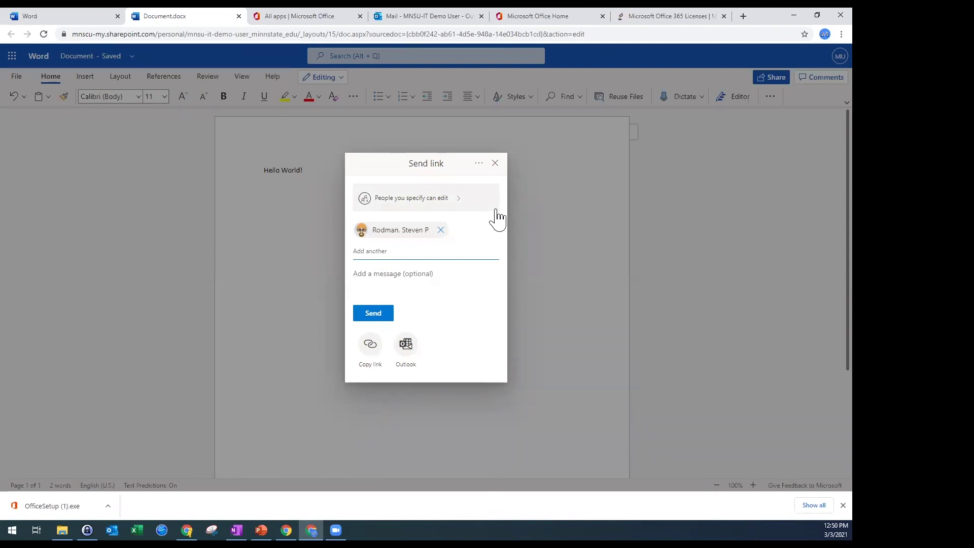
Step: Keep the link's edit permission on, send the link to the colleague, and dismiss the confirmation
{"action": "left_click", "coordinate": [461, 204]}
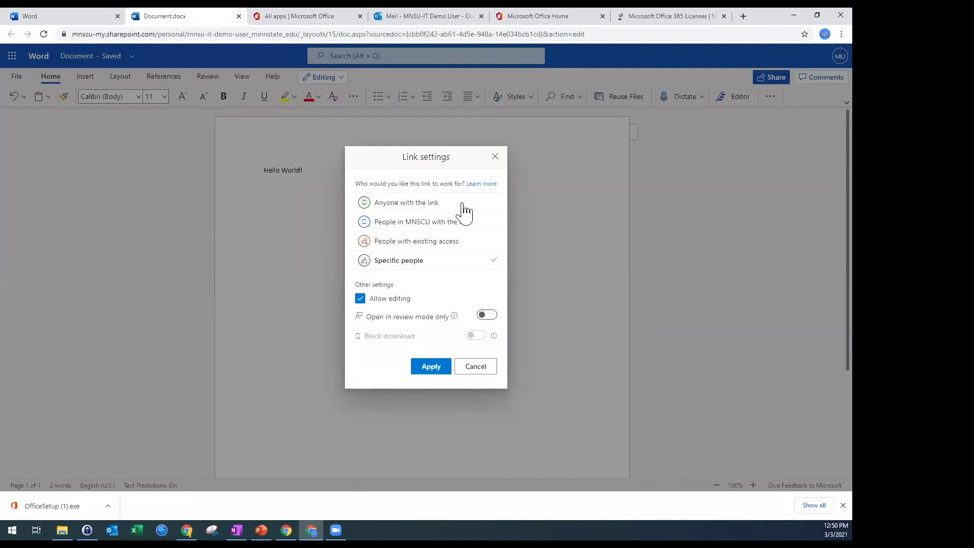
{"action": "left_click", "coordinate": [360, 300]}
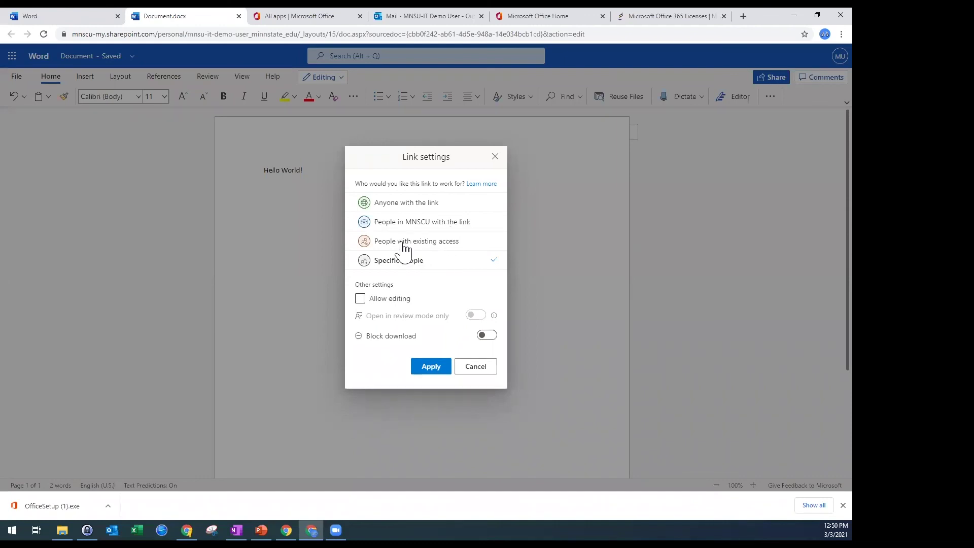
{"action": "left_click", "coordinate": [360, 299]}
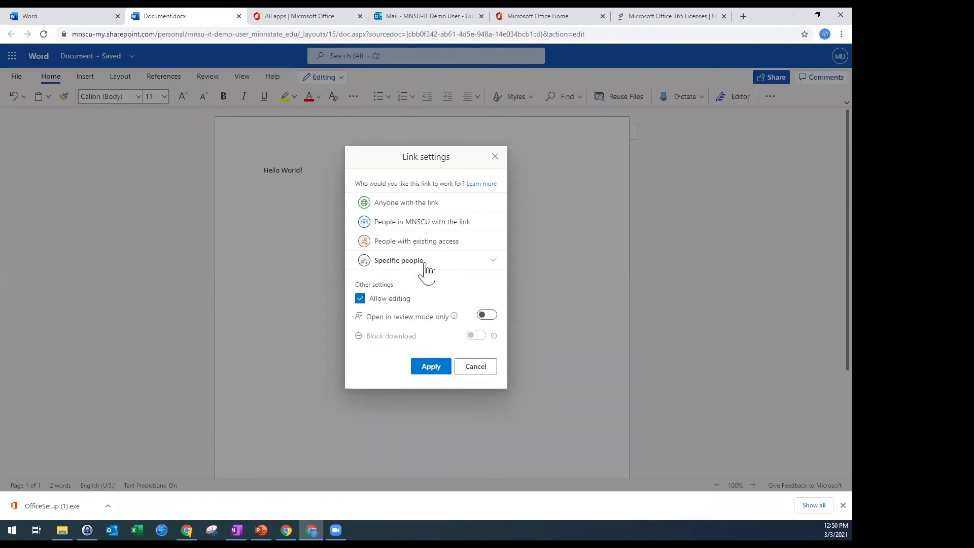
{"action": "left_click", "coordinate": [431, 369]}
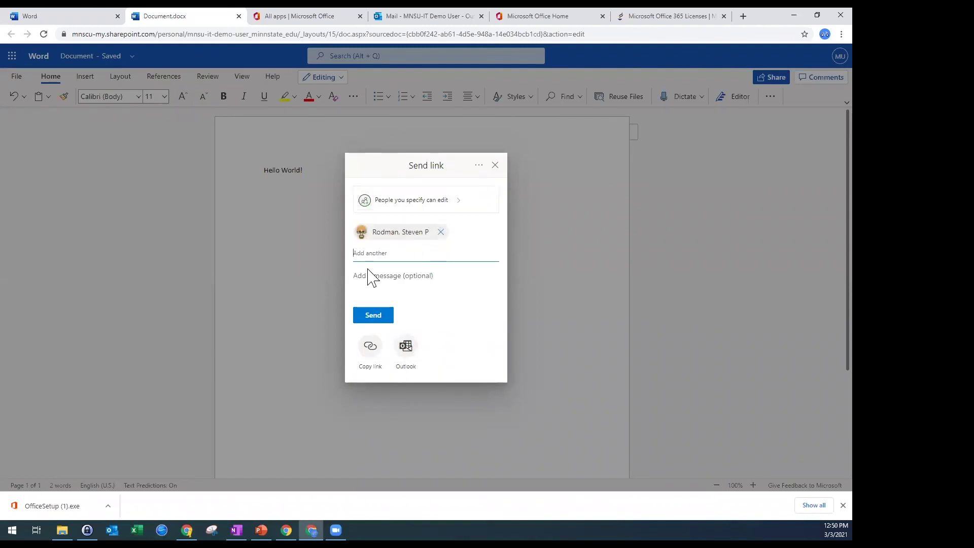
{"action": "left_click", "coordinate": [373, 317]}
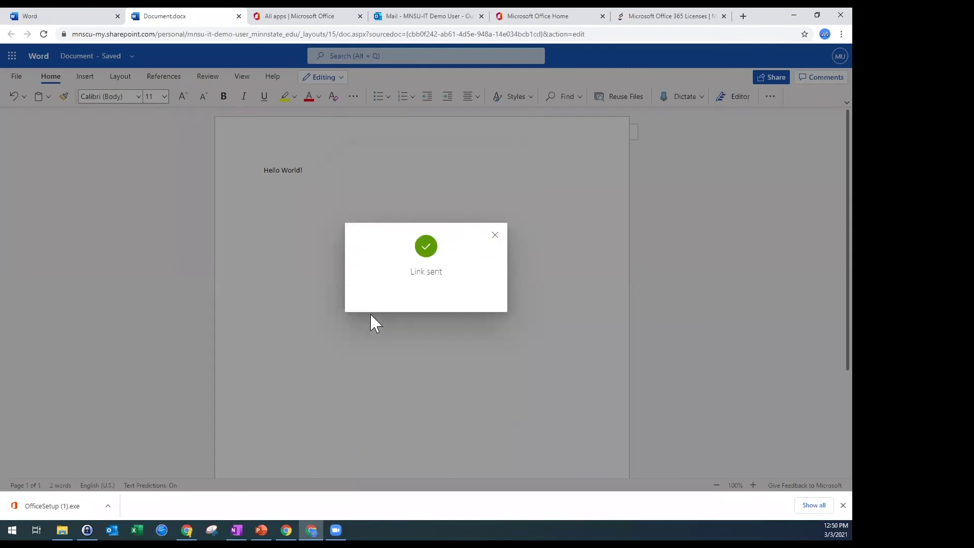
{"action": "left_click", "coordinate": [495, 236]}
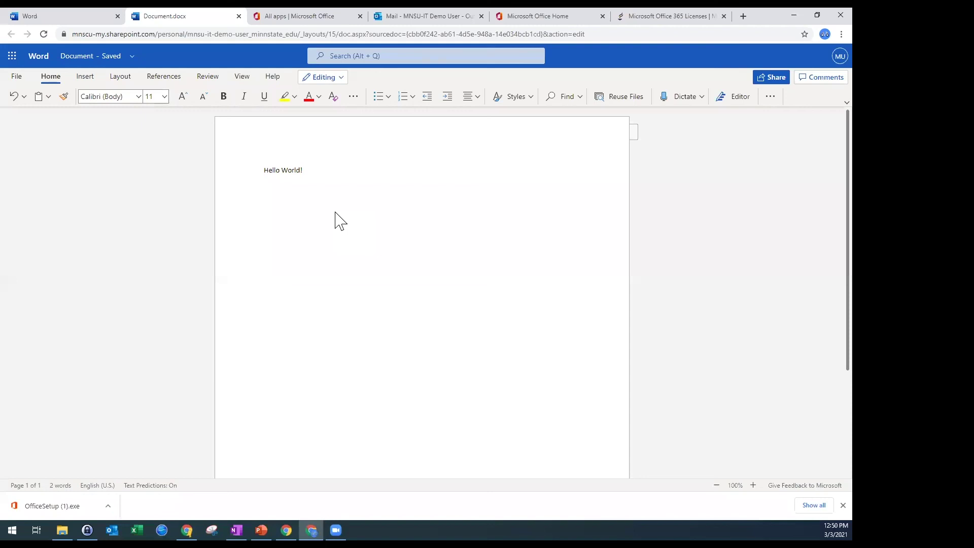
Step: Check the Document.docx file name panel, close the downloads bar, and open the Office app launcher
{"action": "left_click", "coordinate": [79, 63]}
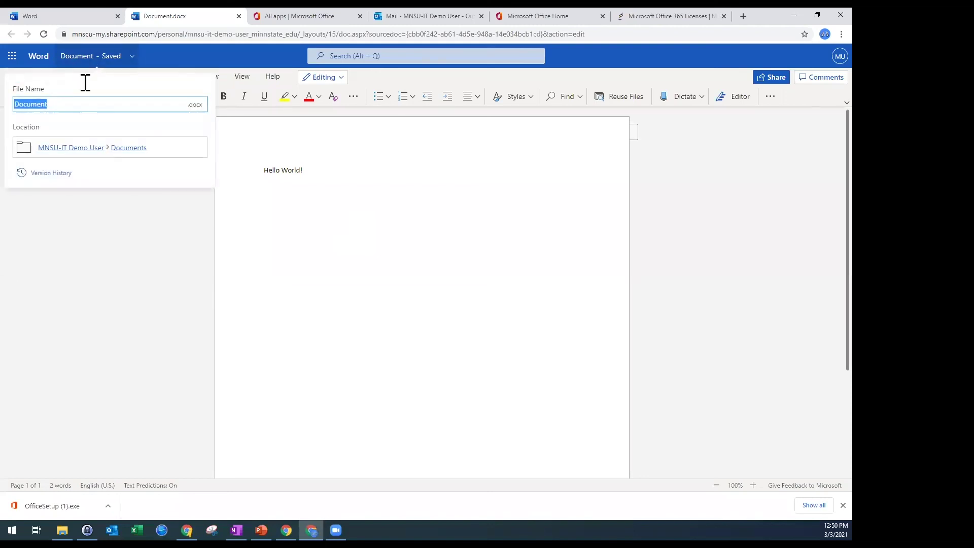
{"action": "left_click", "coordinate": [335, 205]}
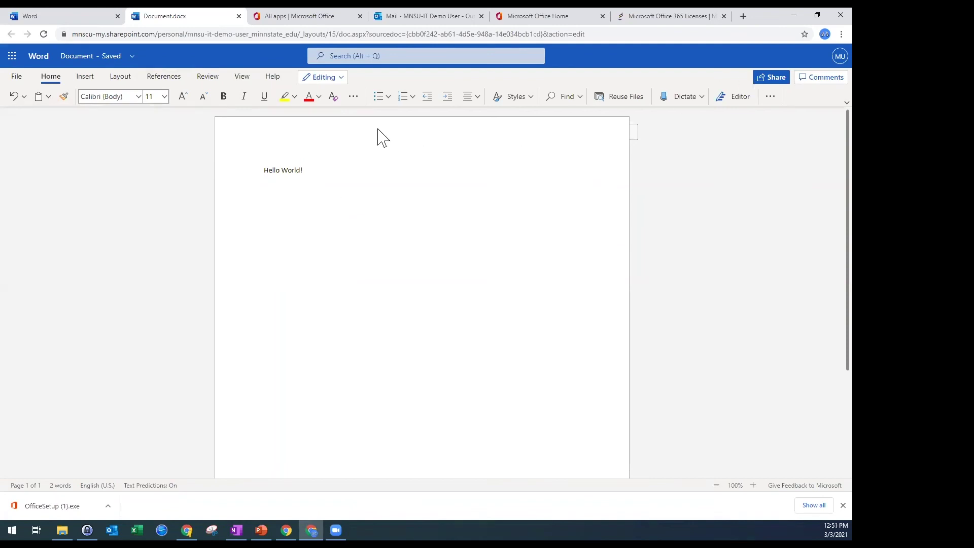
{"action": "left_click", "coordinate": [842, 505]}
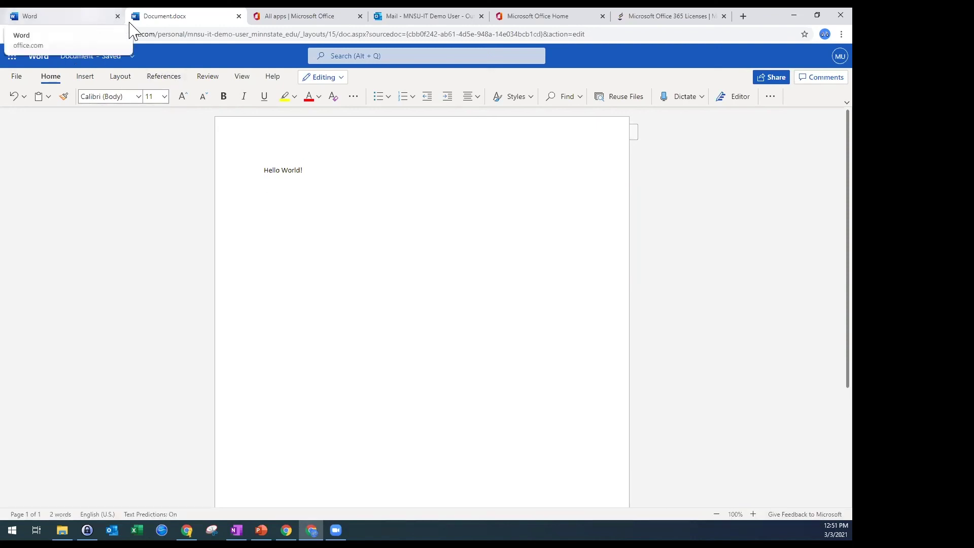
{"action": "left_click", "coordinate": [11, 55]}
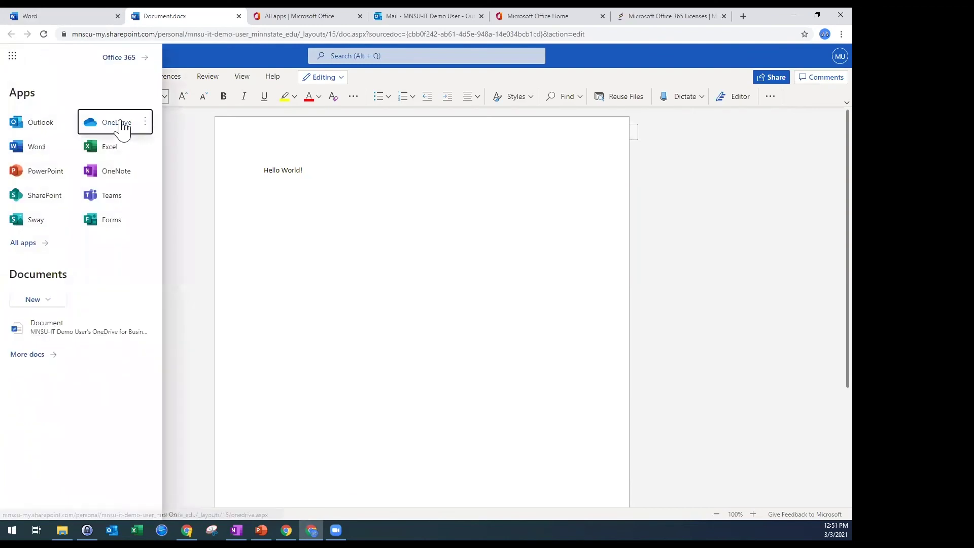
Step: Switch to OneDrive's My files via the app launcher and dismiss the 'Teamwork lives here' tip
{"action": "left_click", "coordinate": [122, 123]}
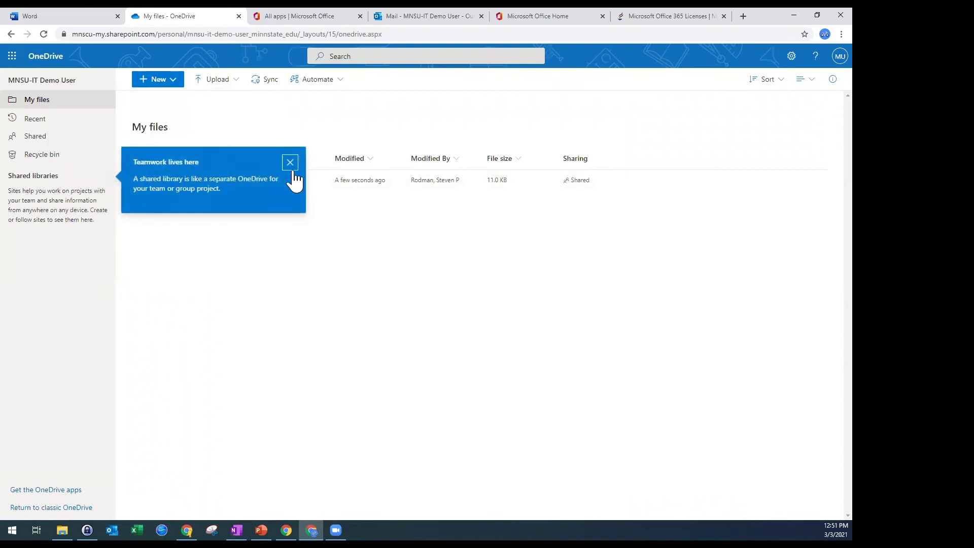
{"action": "left_click", "coordinate": [289, 162]}
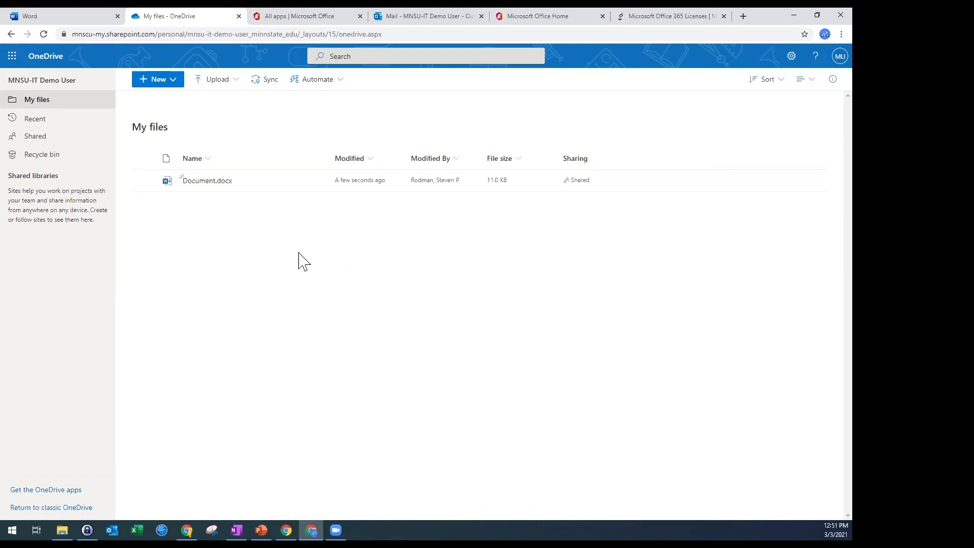
{"action": "mouse_move", "coordinate": [299, 189]}
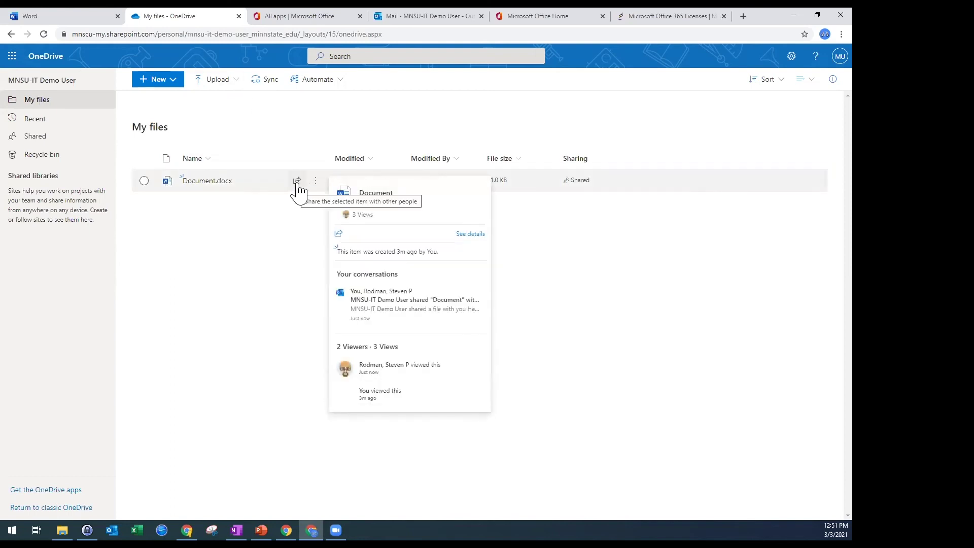
Step: Send a Document.docx share link to a second colleague, entered by name, and close the Link sent confirmation
{"action": "left_click", "coordinate": [297, 184]}
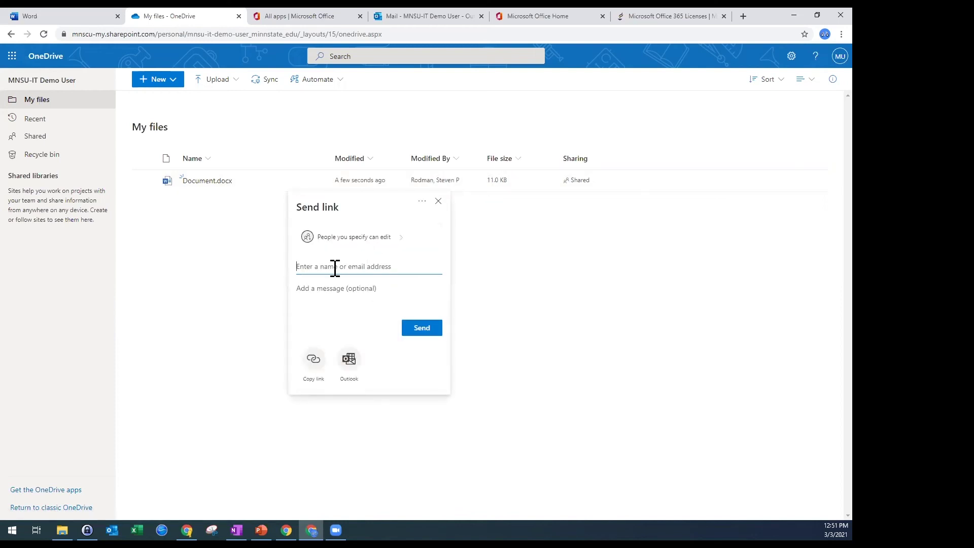
{"action": "type", "text": "Poetter"}
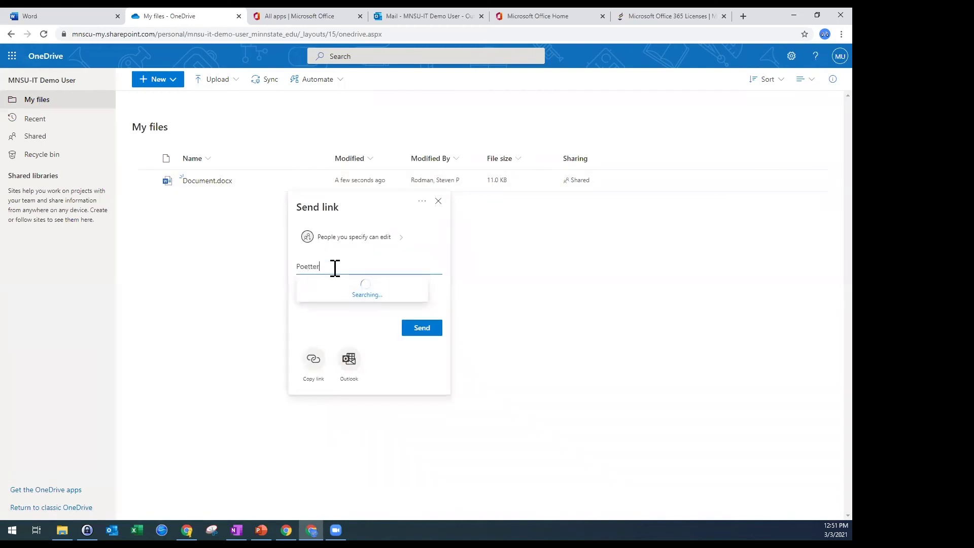
{"action": "type", "text": ","}
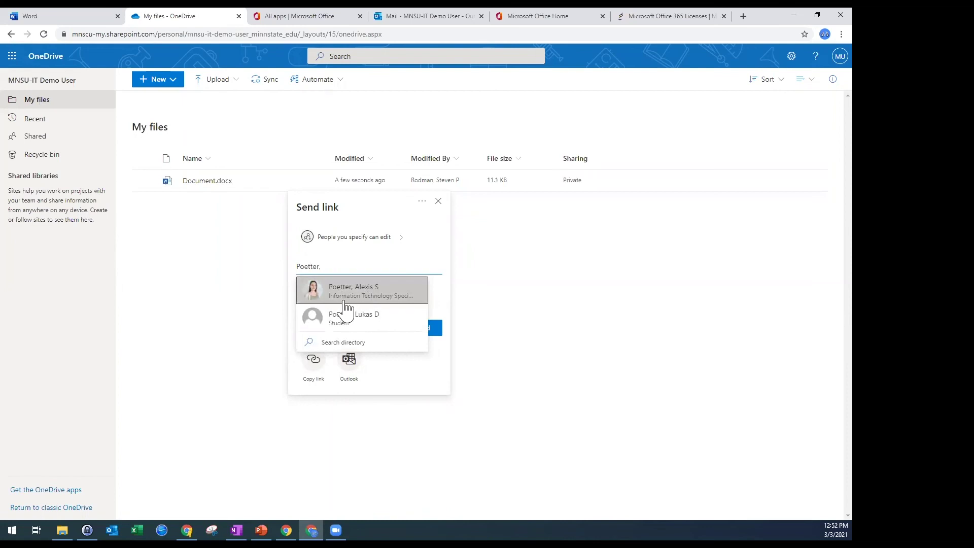
{"action": "left_click", "coordinate": [391, 298]}
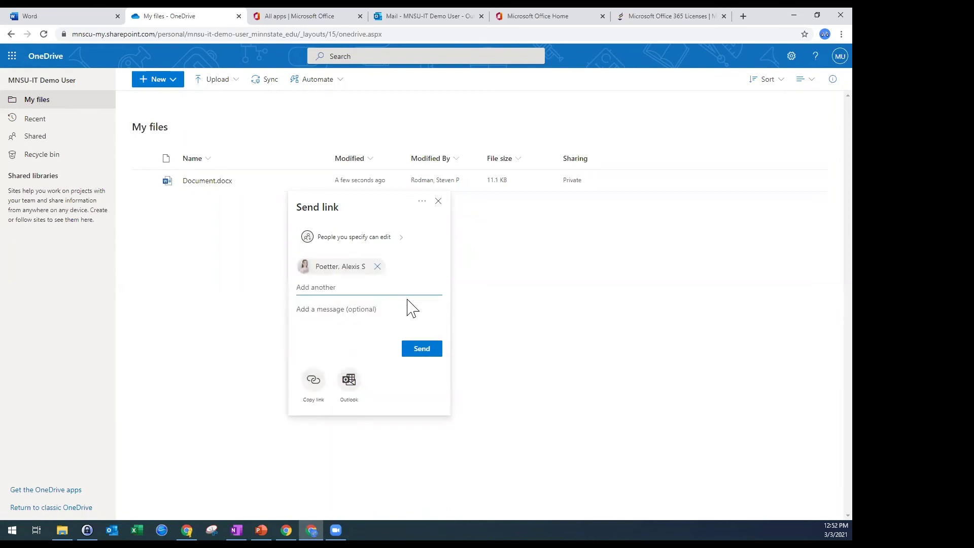
{"action": "left_click", "coordinate": [421, 350]}
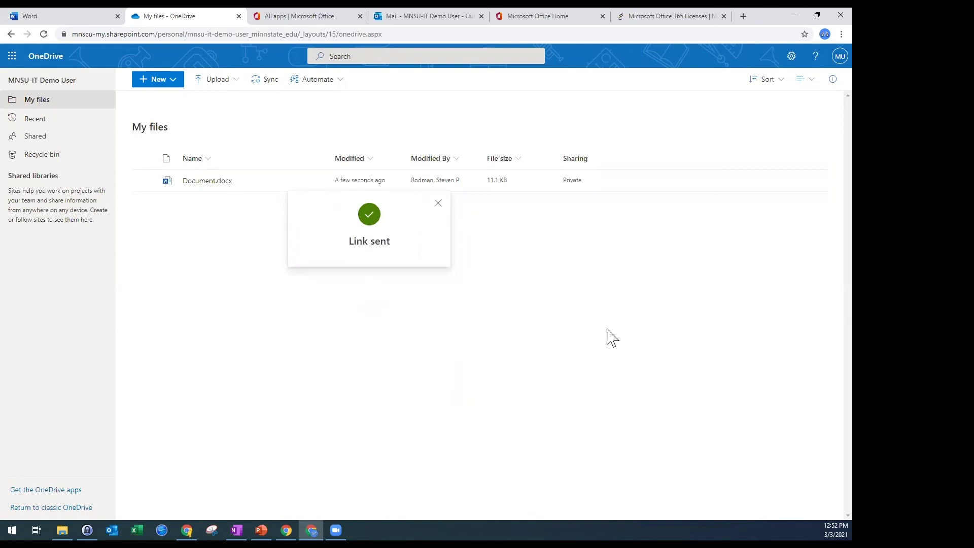
{"action": "left_click", "coordinate": [438, 203]}
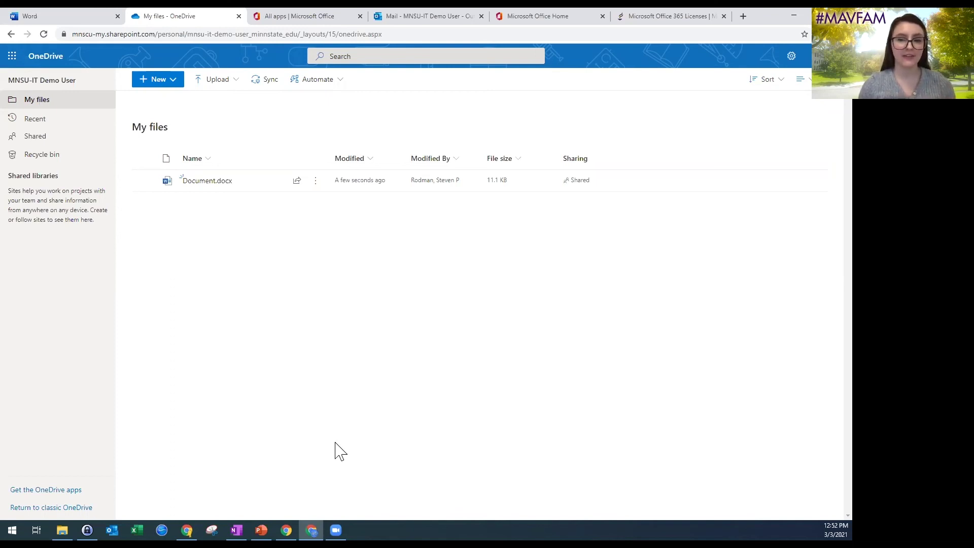
{"action": "mouse_move", "coordinate": [261, 531]}
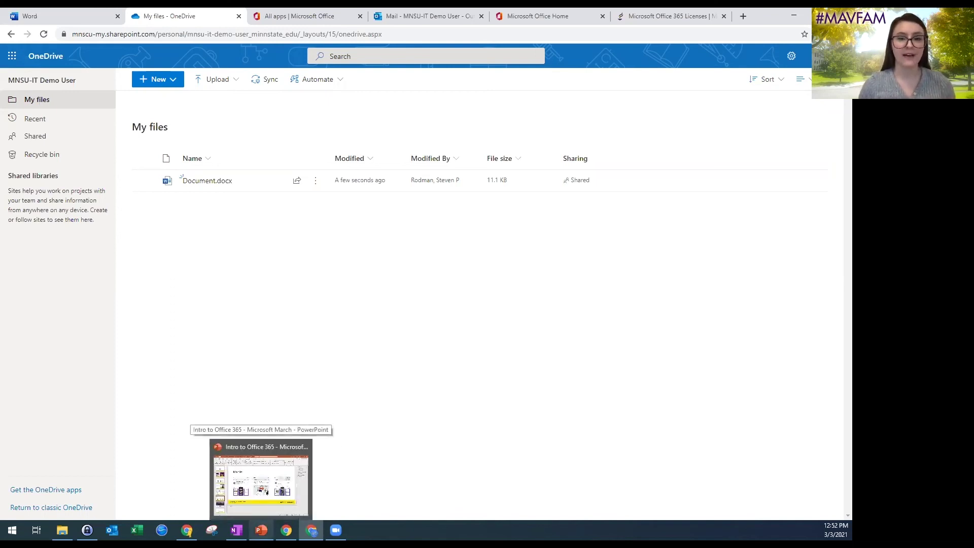